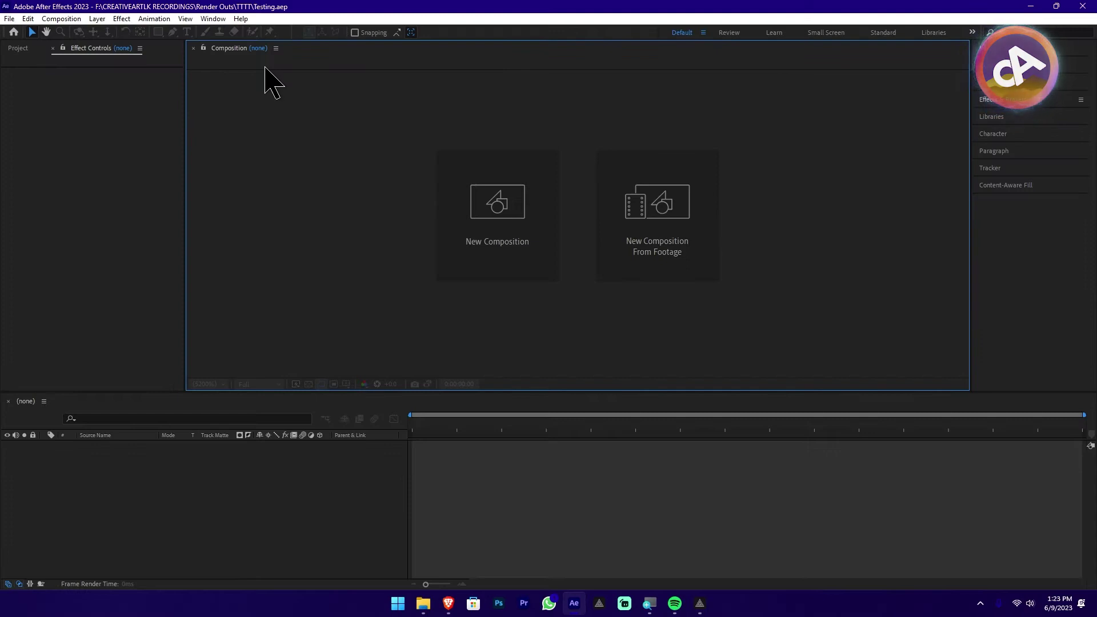
Step: Show the project's media list in place of the effect controls
click(111, 220)
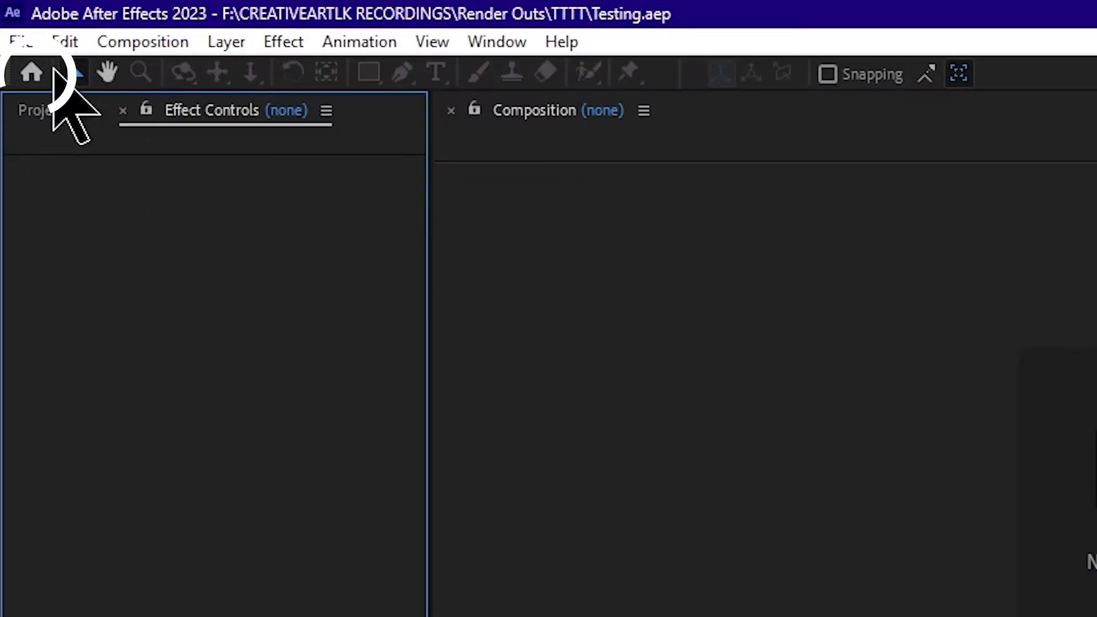
click(30, 72)
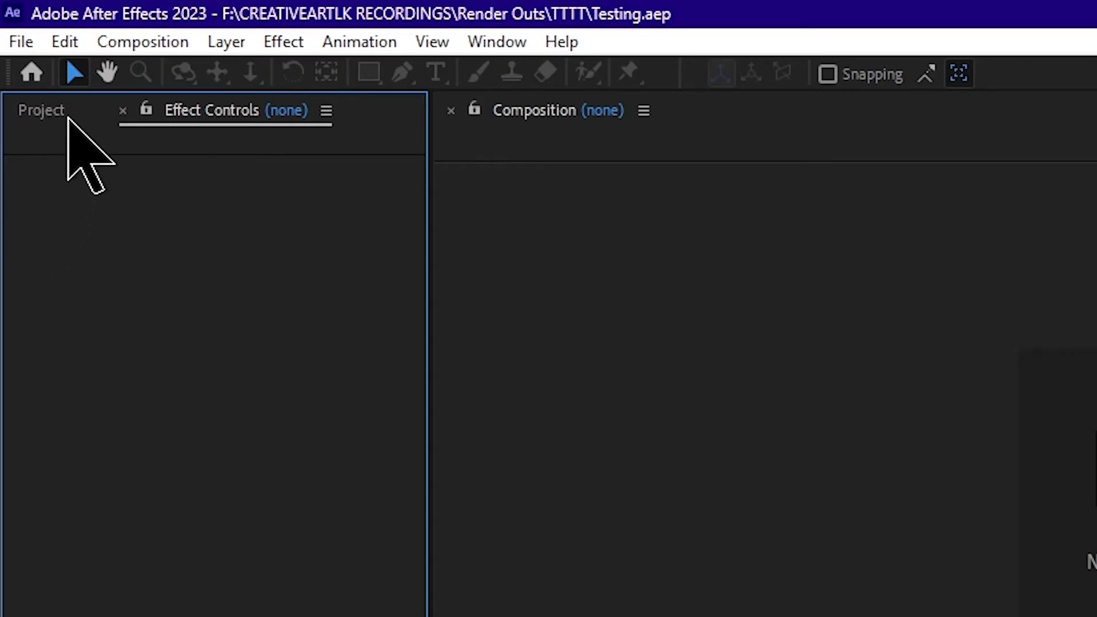
click(50, 111)
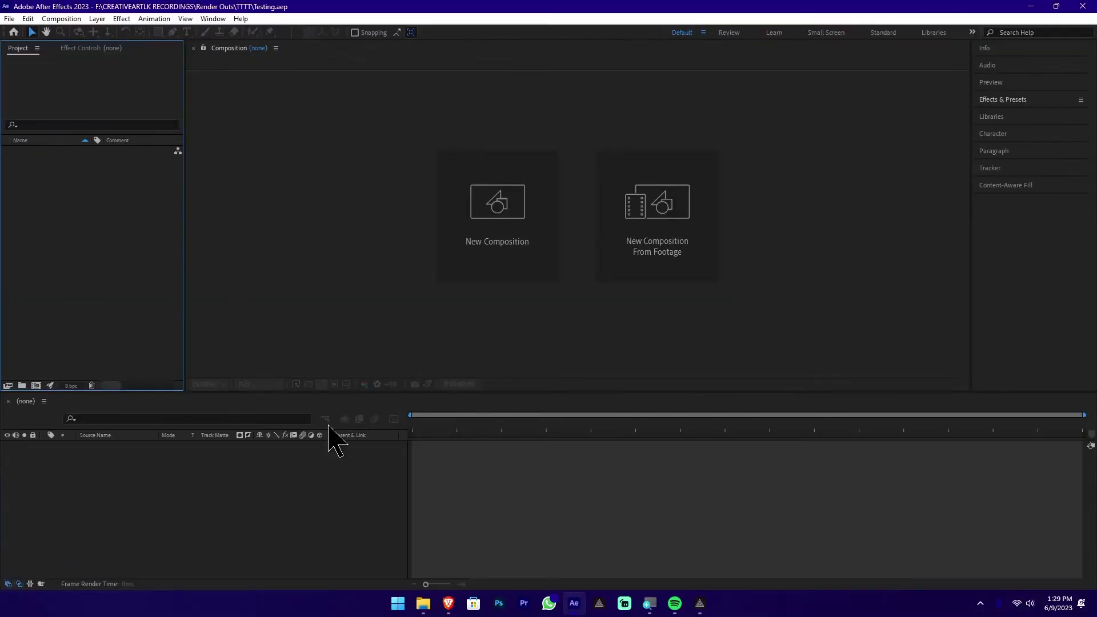
Step: Import Gemini - half.cool.mp3 and production ID_4524598.mp4 into the project from the New folder in File Explorer
click(424, 602)
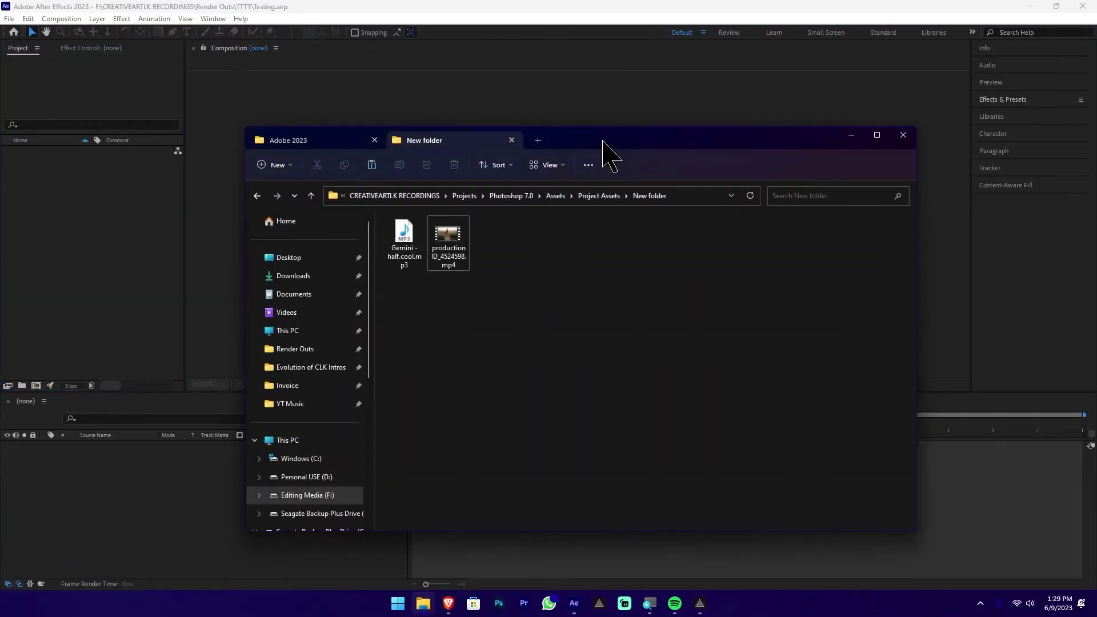
drag(607, 152, 666, 197)
click(517, 309)
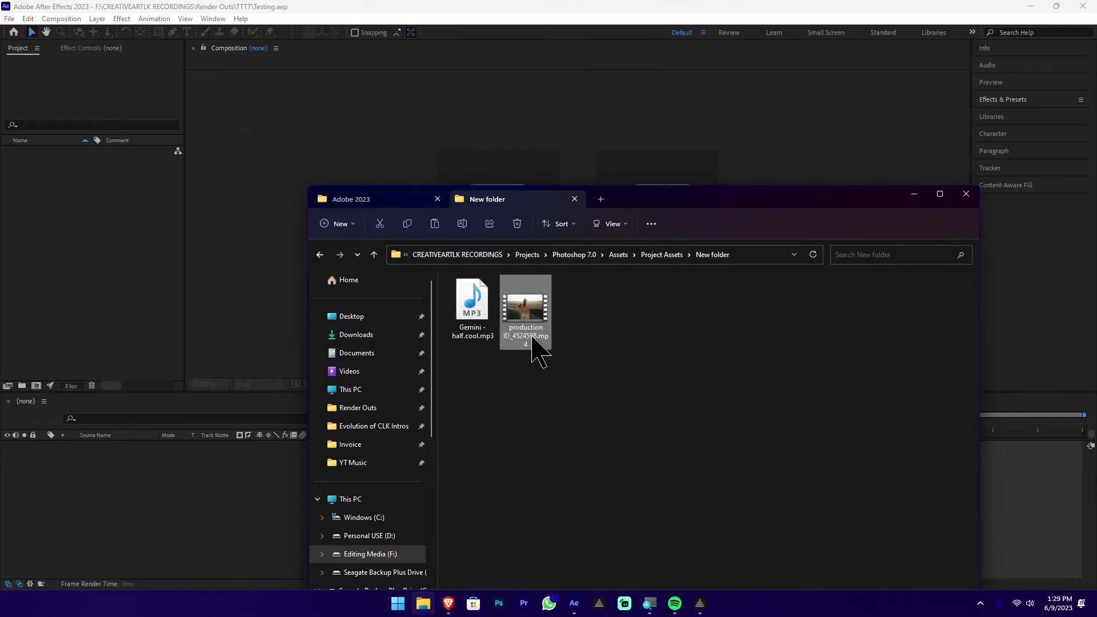
scroll(531, 343, up, 2)
scroll(532, 343, up, 1)
click(544, 355)
drag(505, 460, 749, 359)
drag(661, 403, 221, 301)
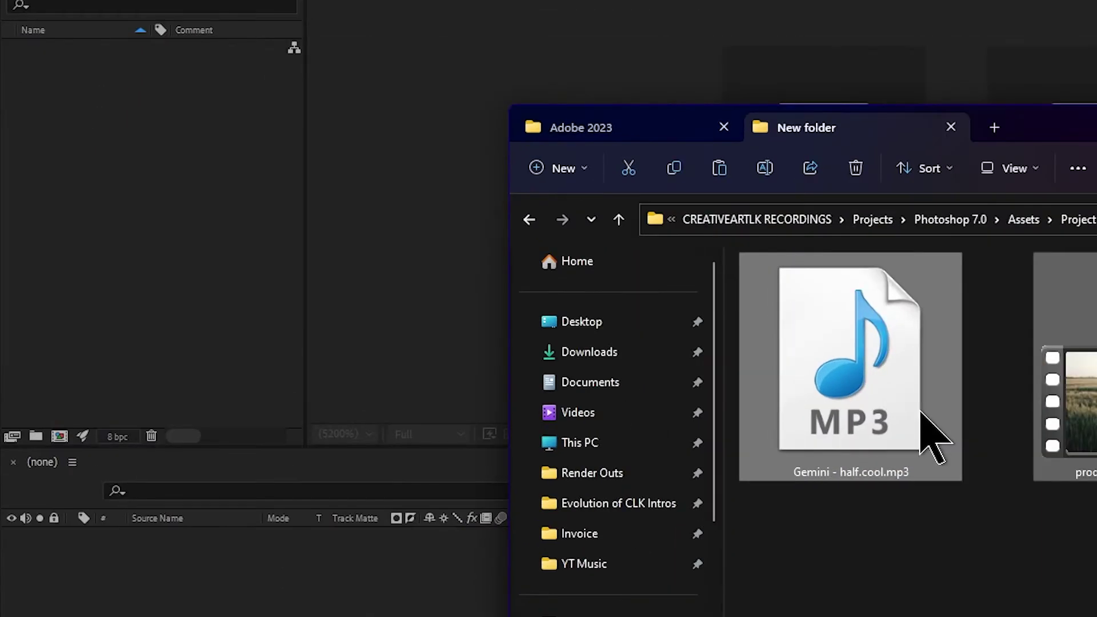
drag(359, 273, 166, 222)
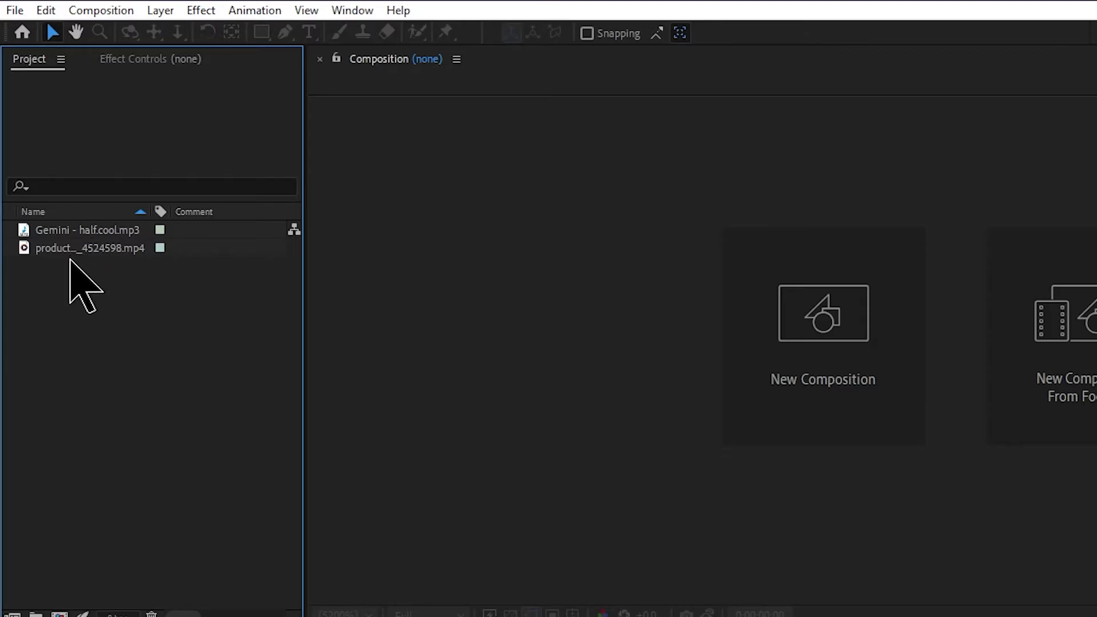
Step: Open the project flowchart and check the production ID_4524598.mp4 clip's details and effect controls
key(ctrl+F11)
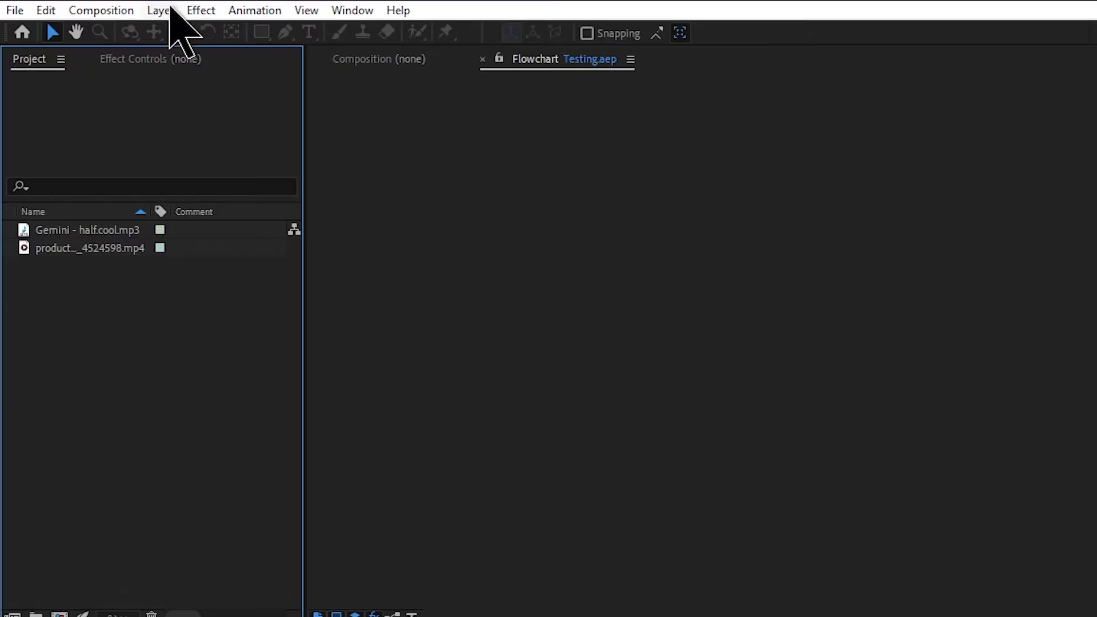
click(112, 250)
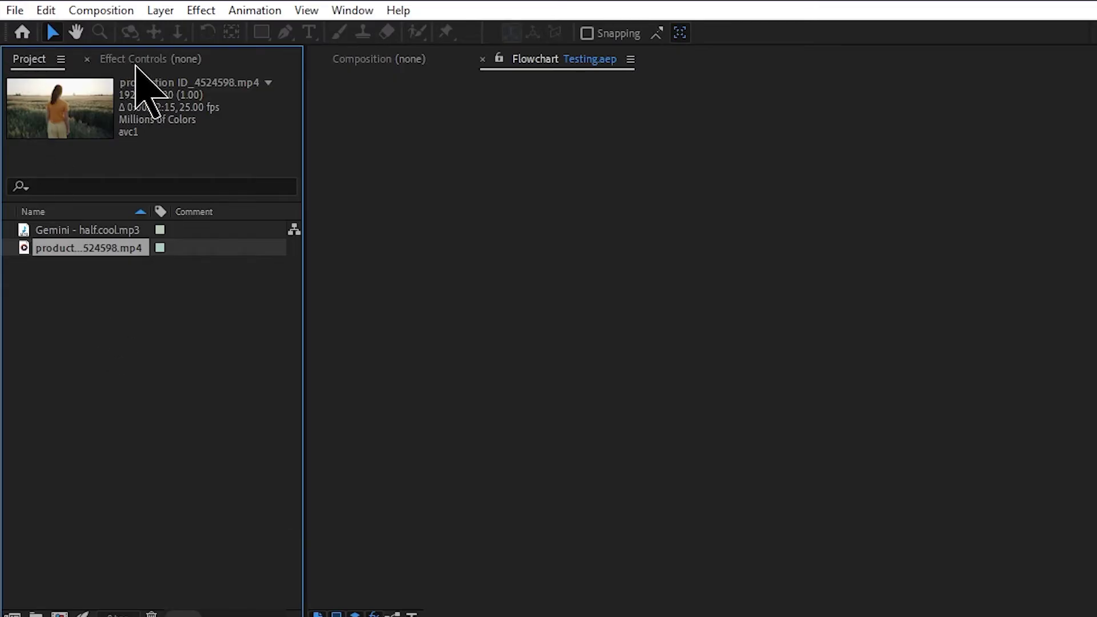
click(152, 59)
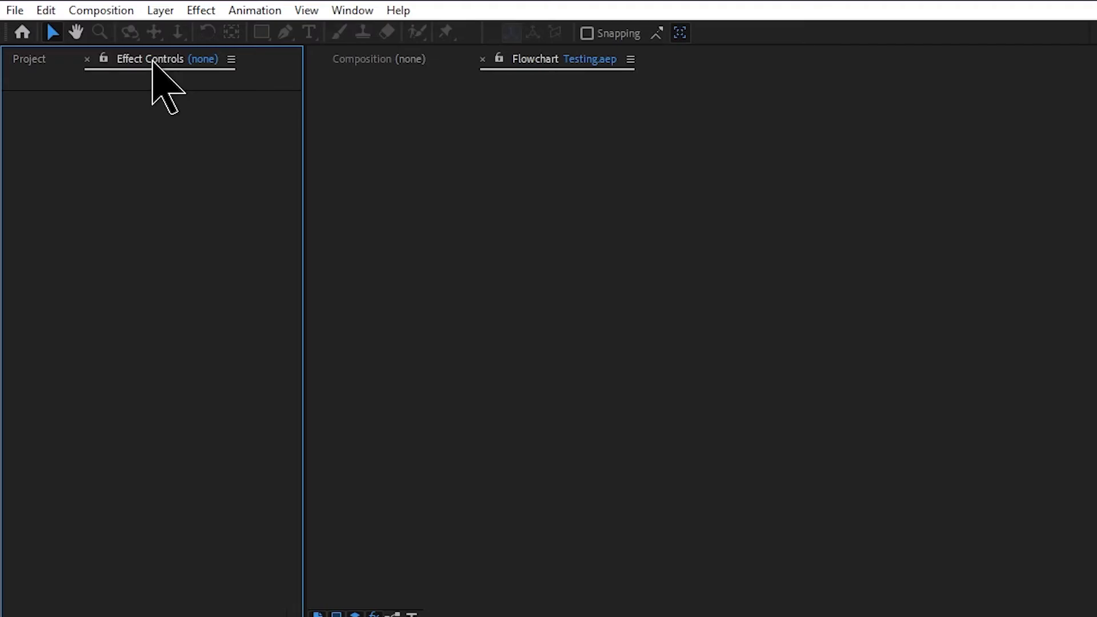
click(30, 60)
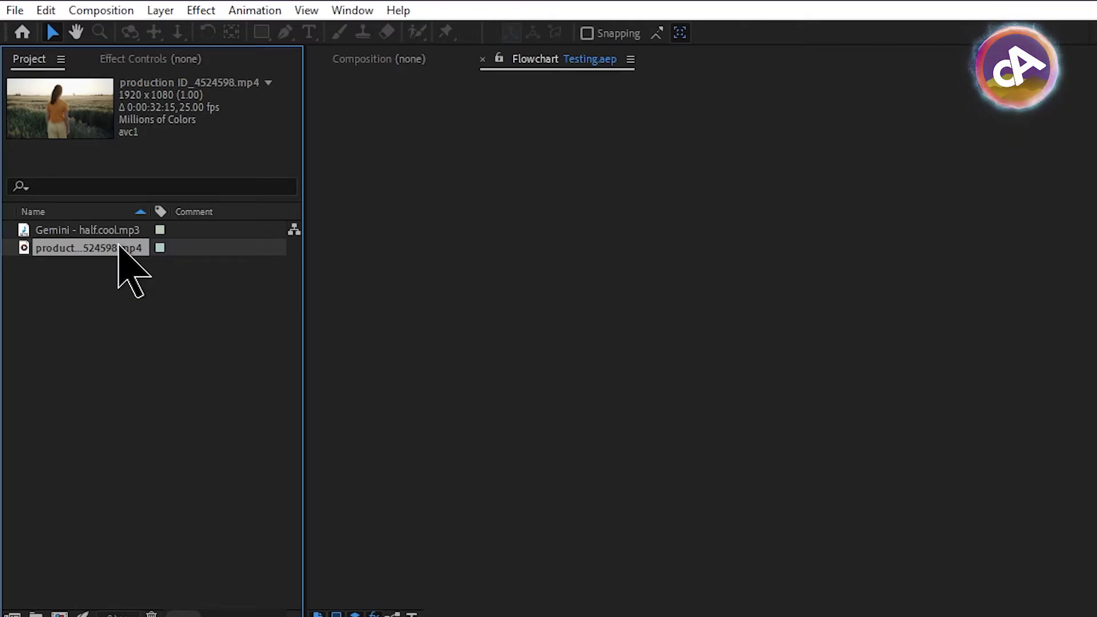
click(147, 59)
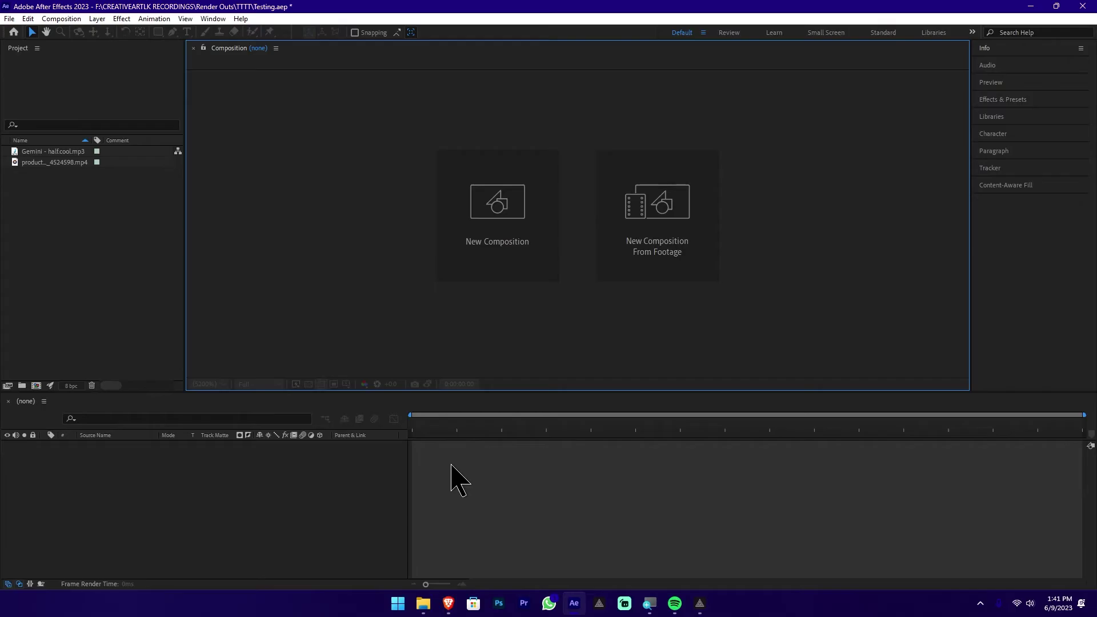
Step: Create a composition from production ID_4524598.mp4 by adding it to the timeline, with its layer starting at 0:00:00:00
click(388, 493)
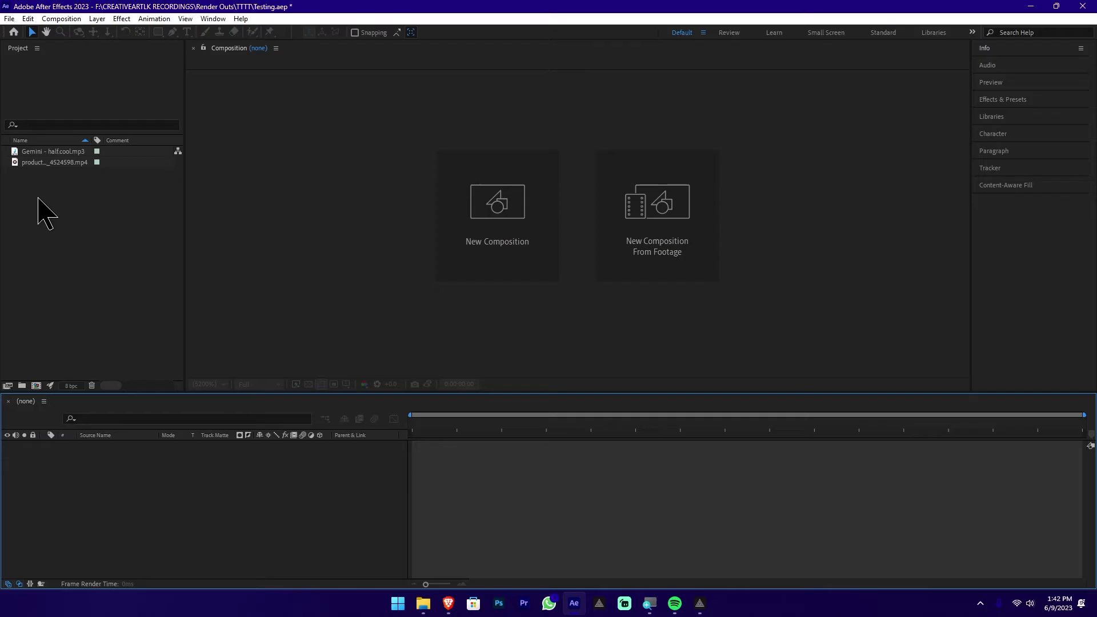
click(54, 162)
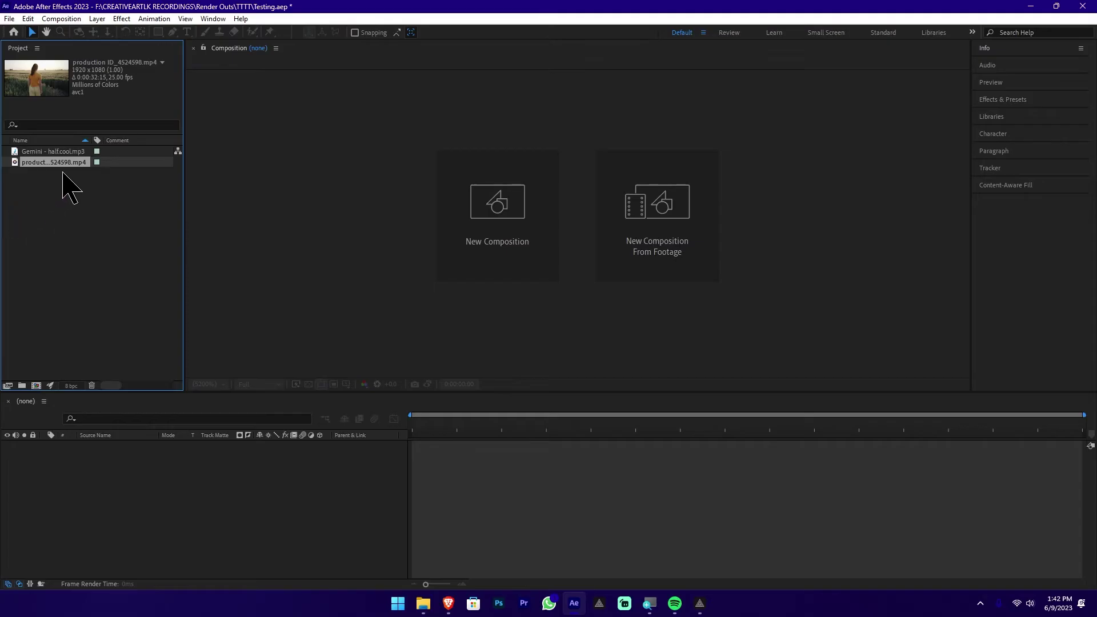
drag(72, 165, 132, 491)
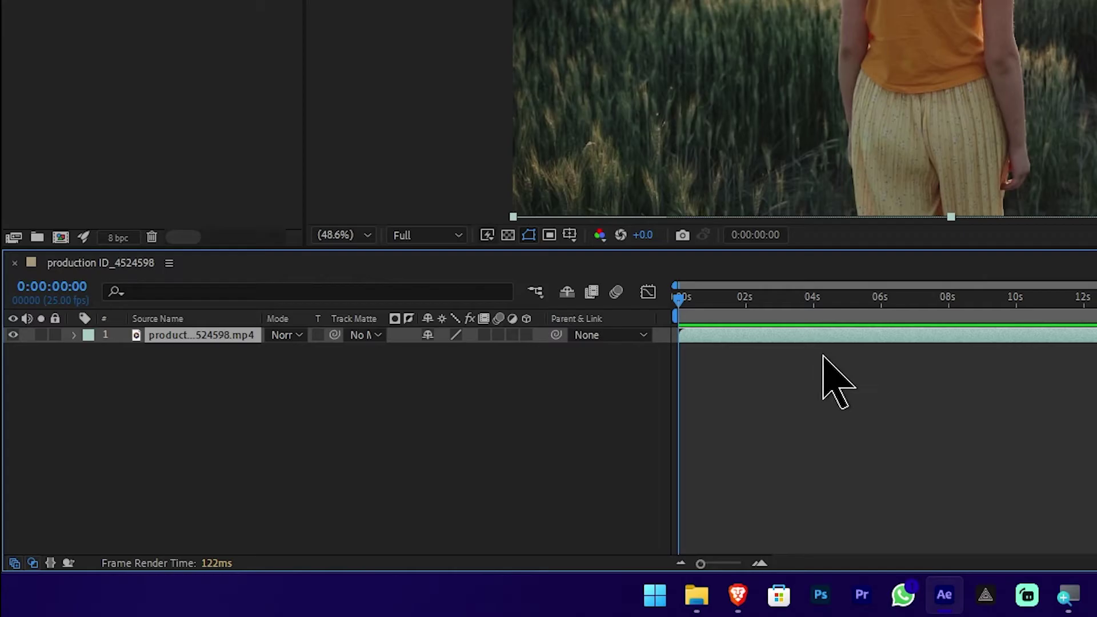
drag(818, 336, 850, 336)
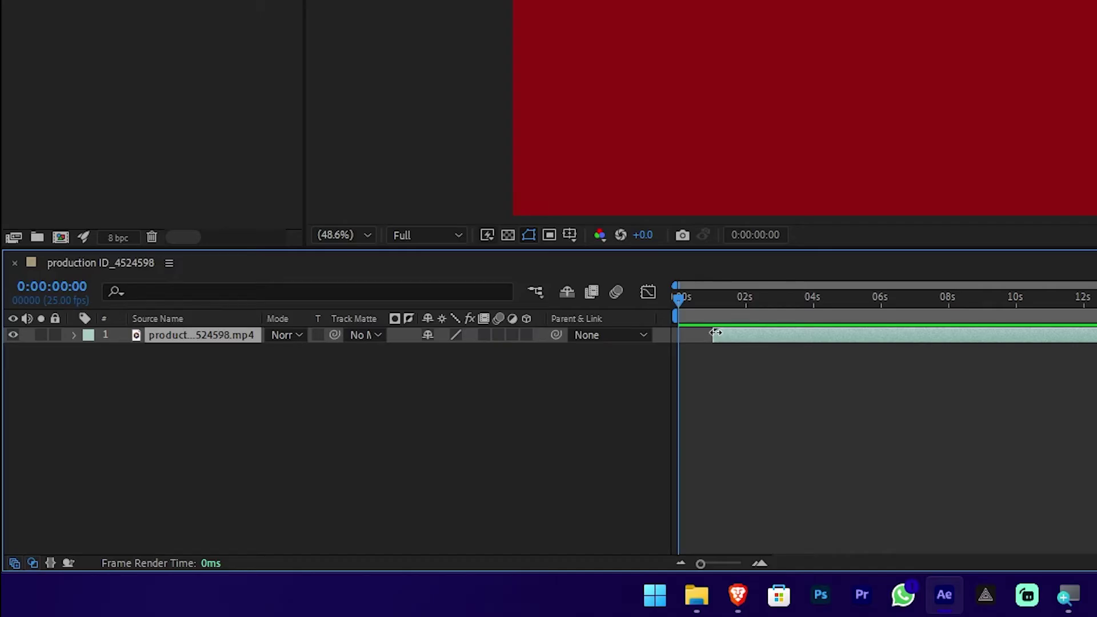
drag(795, 336, 759, 336)
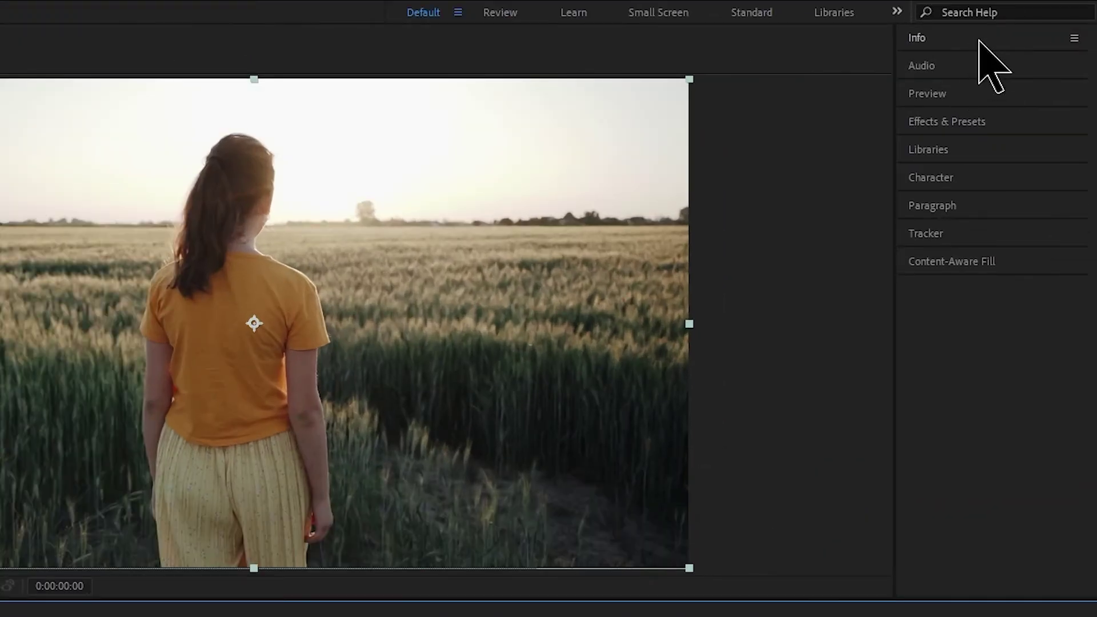
Step: Search the effects and presets for "blur" and select Gaussian Blur
click(991, 39)
click(990, 38)
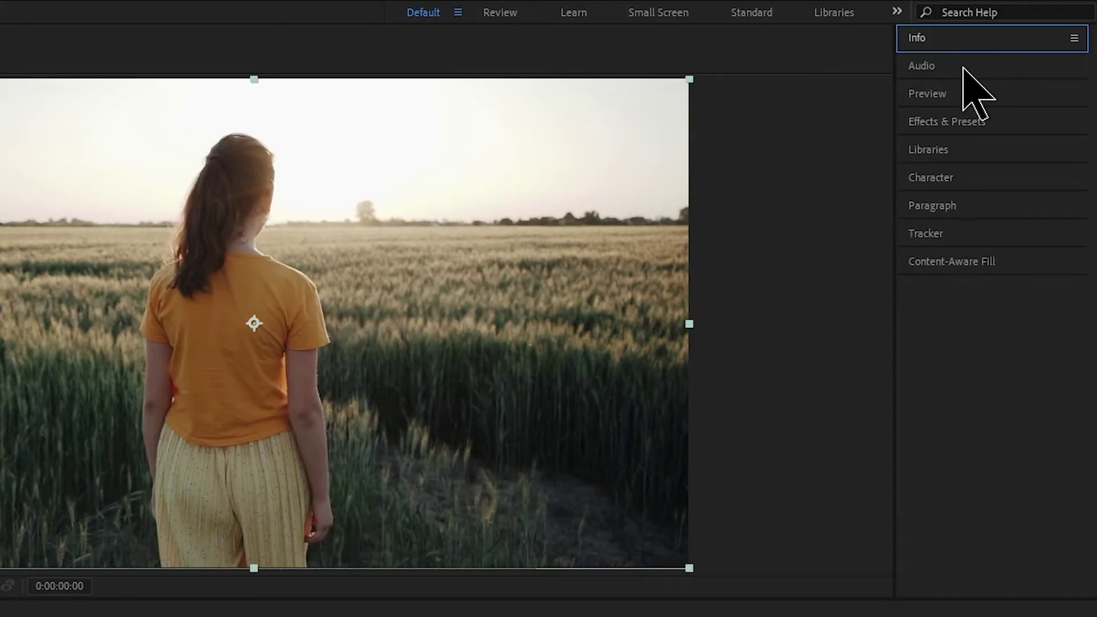
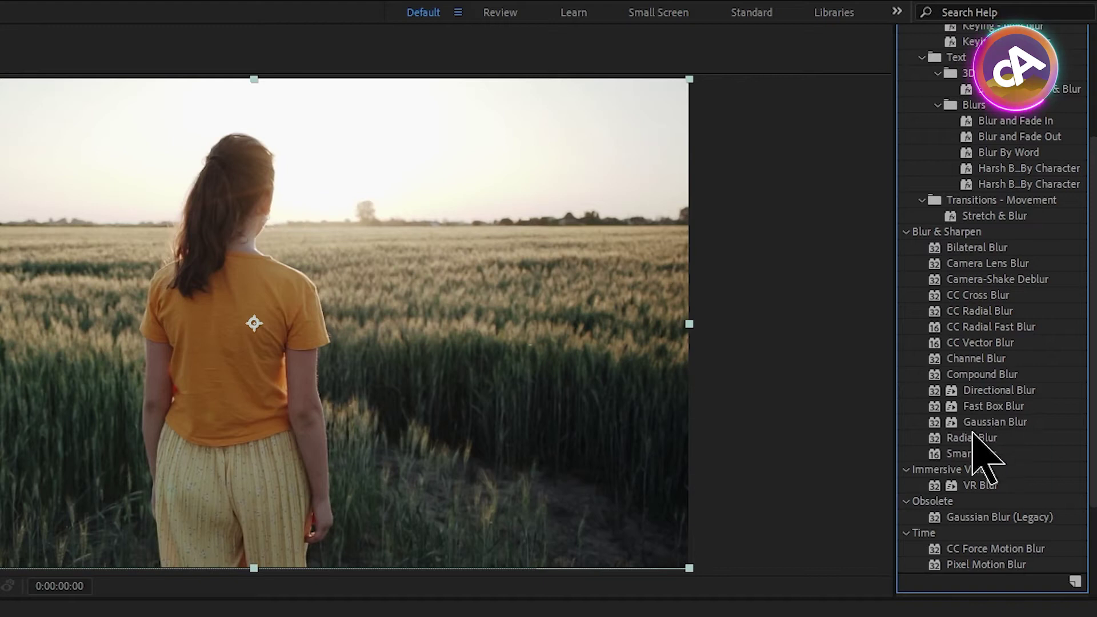
click(1006, 423)
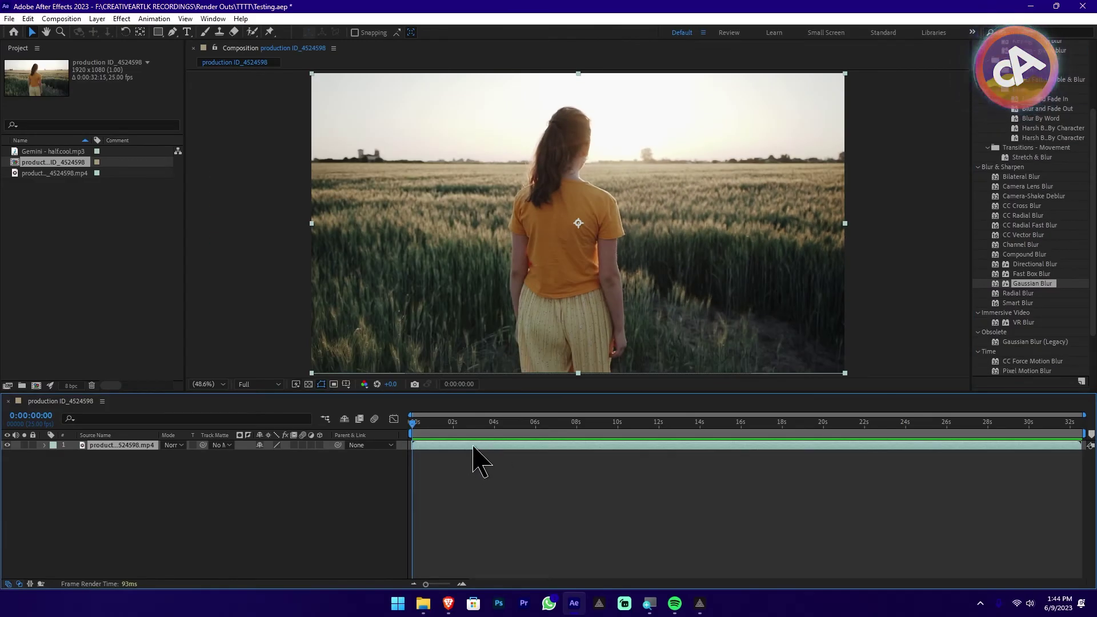
Step: Return to the start of the filtered effects list and collapse the effects and presets section
scroll(1045, 86, up, 3)
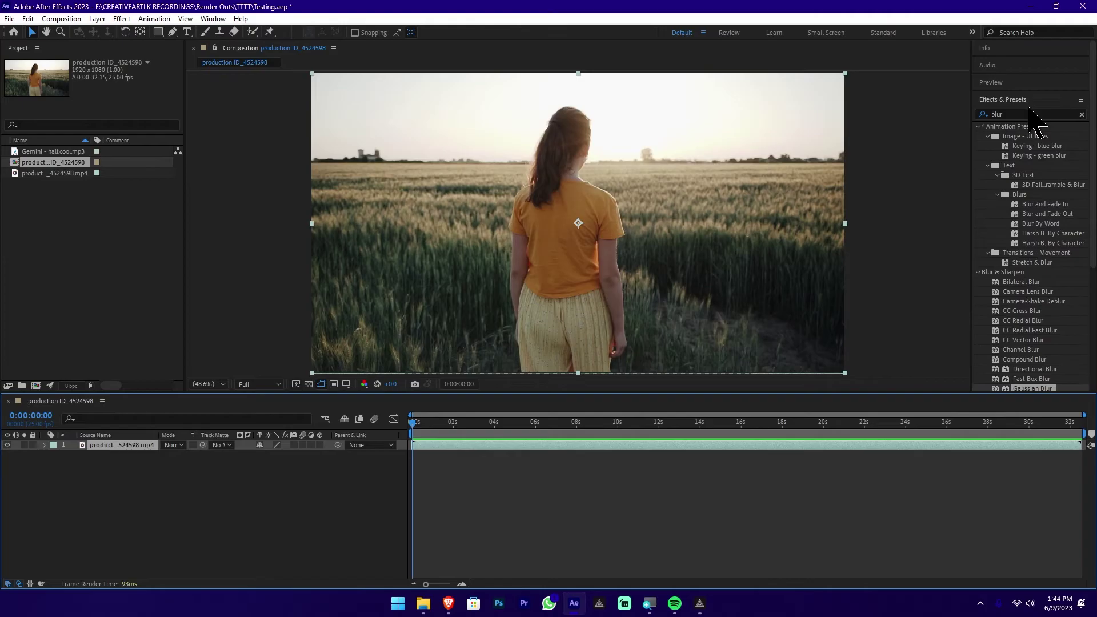
click(1020, 101)
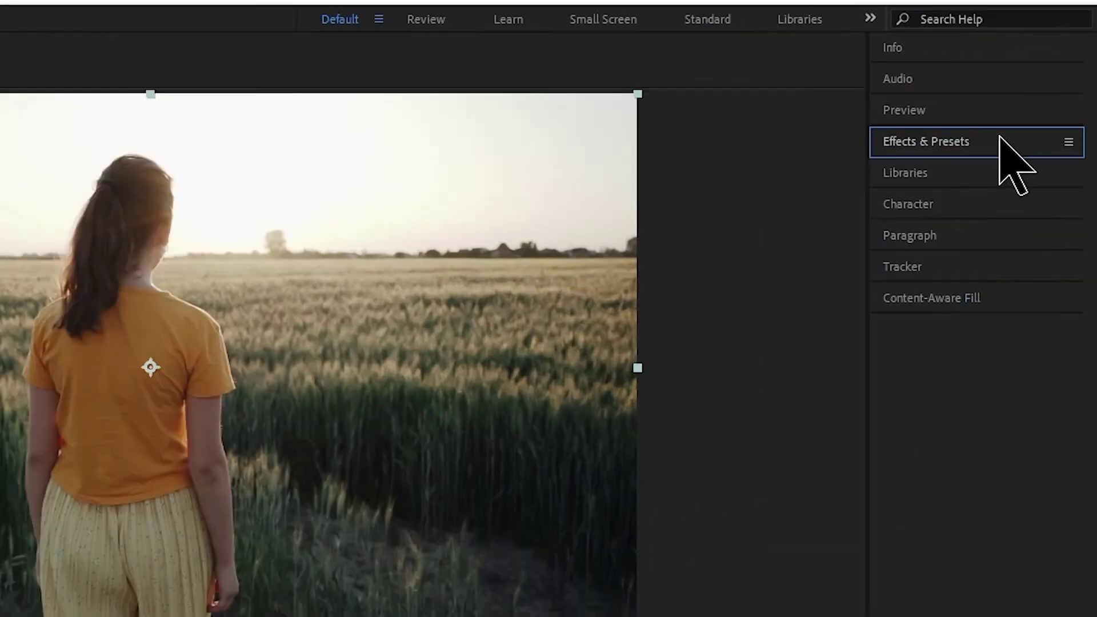
click(953, 140)
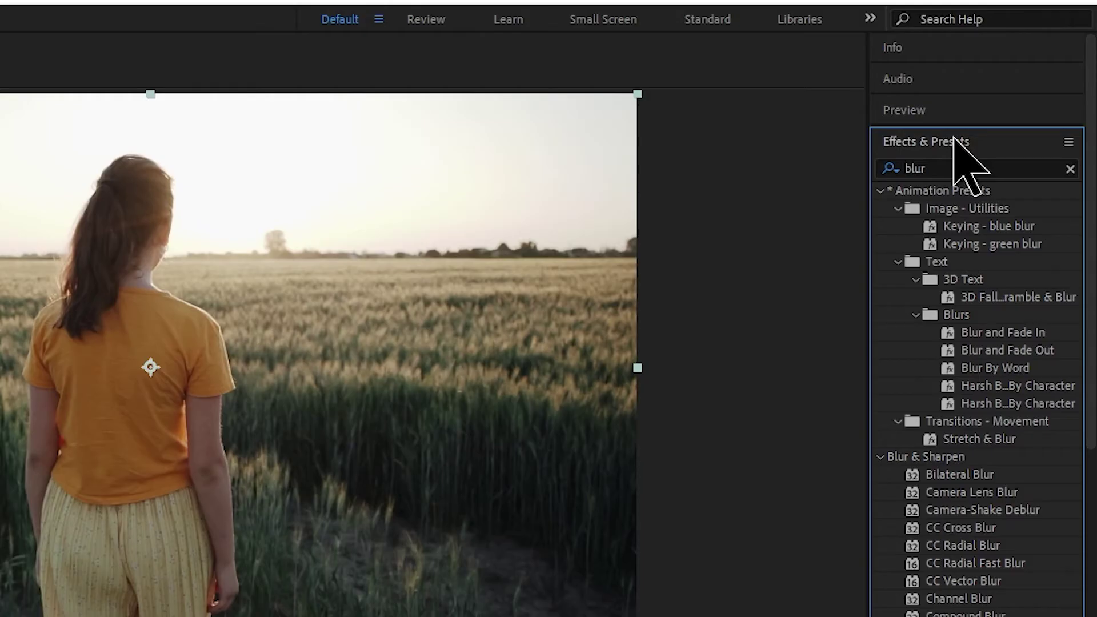
click(953, 141)
click(978, 138)
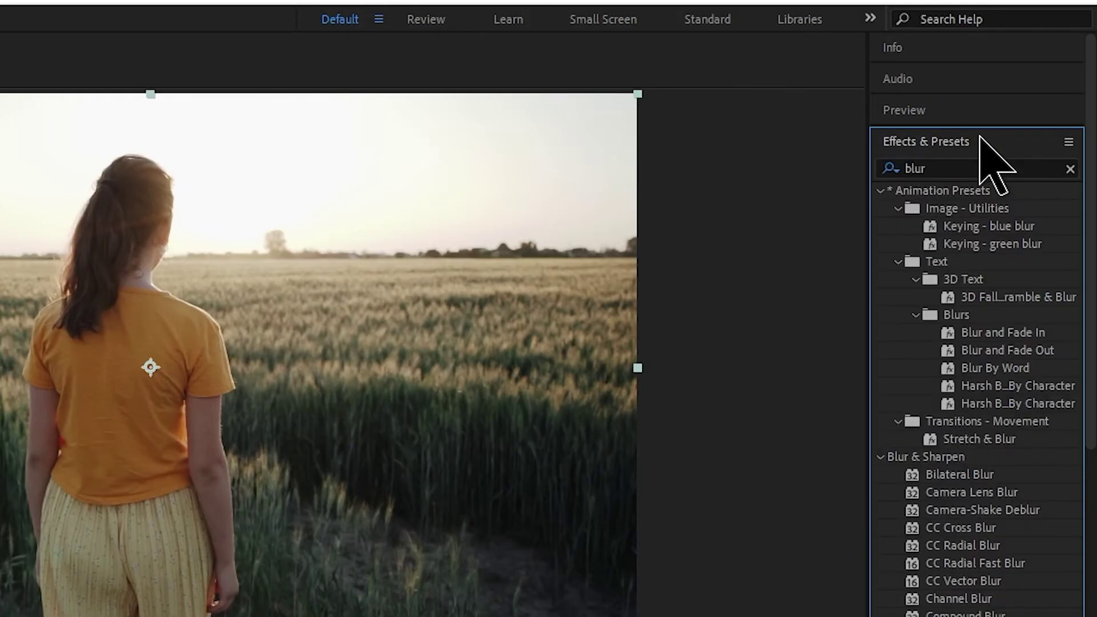
click(981, 137)
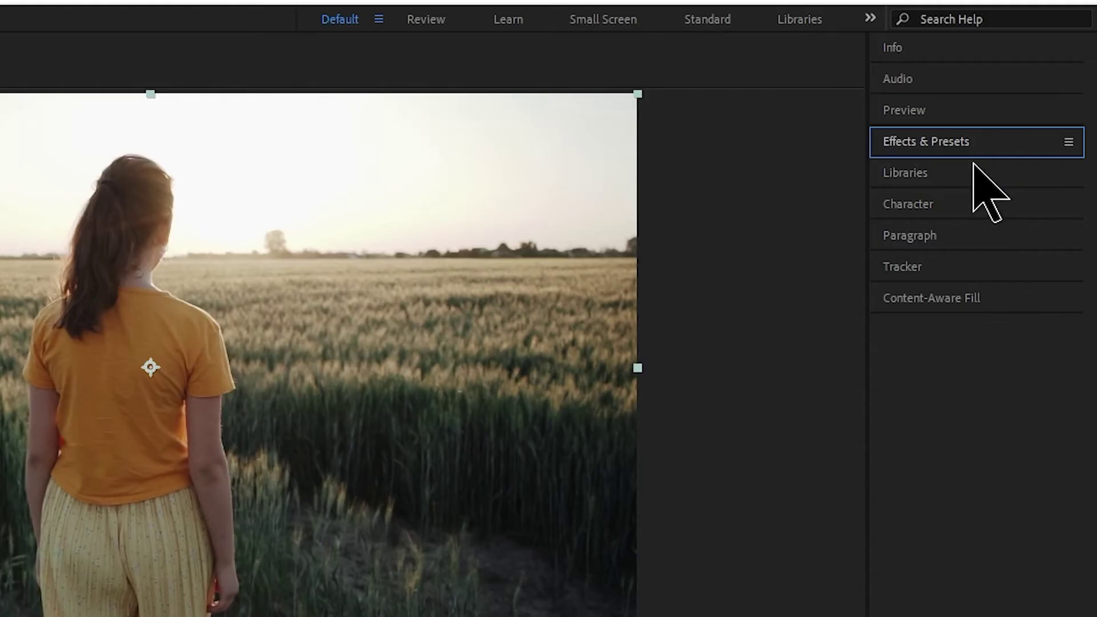
Step: Examine the character formatting settings, including the font list, and the motion tracker options
click(961, 206)
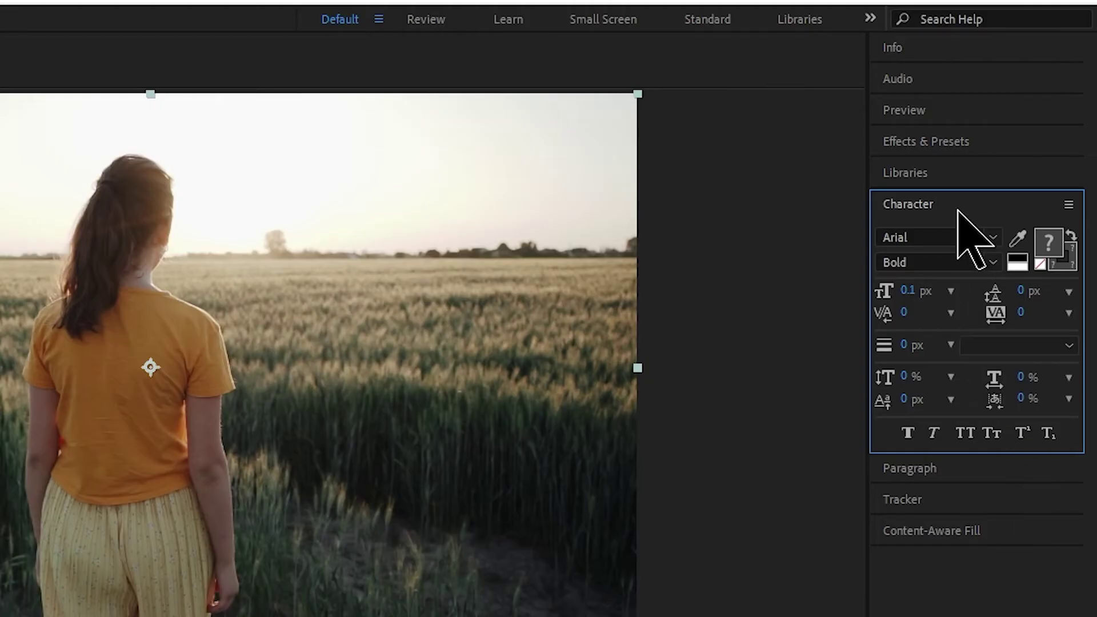
click(993, 237)
click(994, 235)
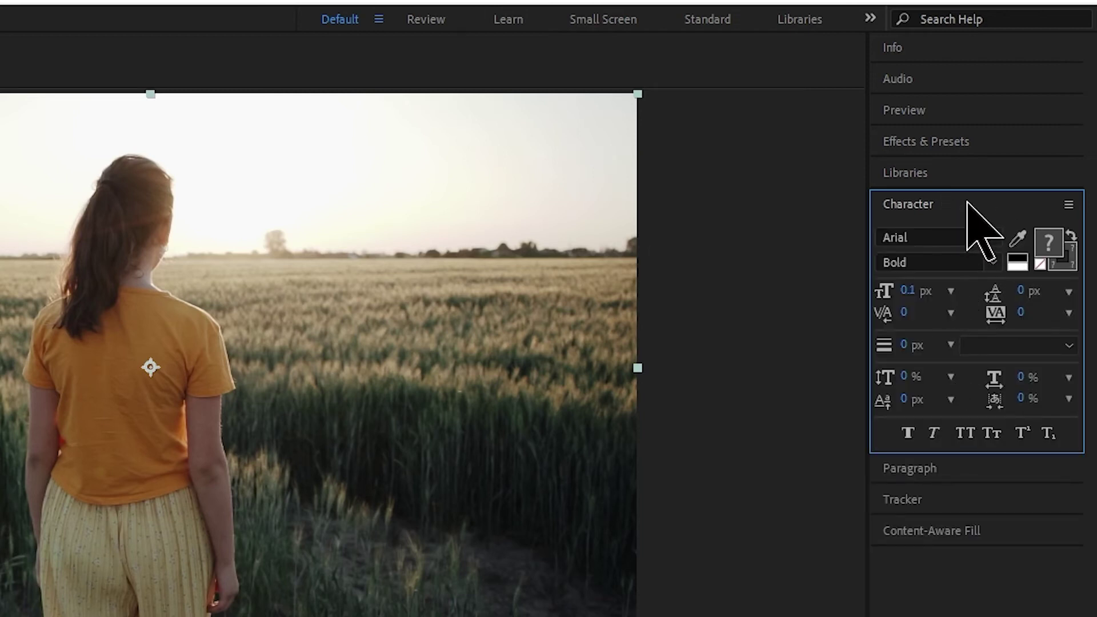
click(967, 203)
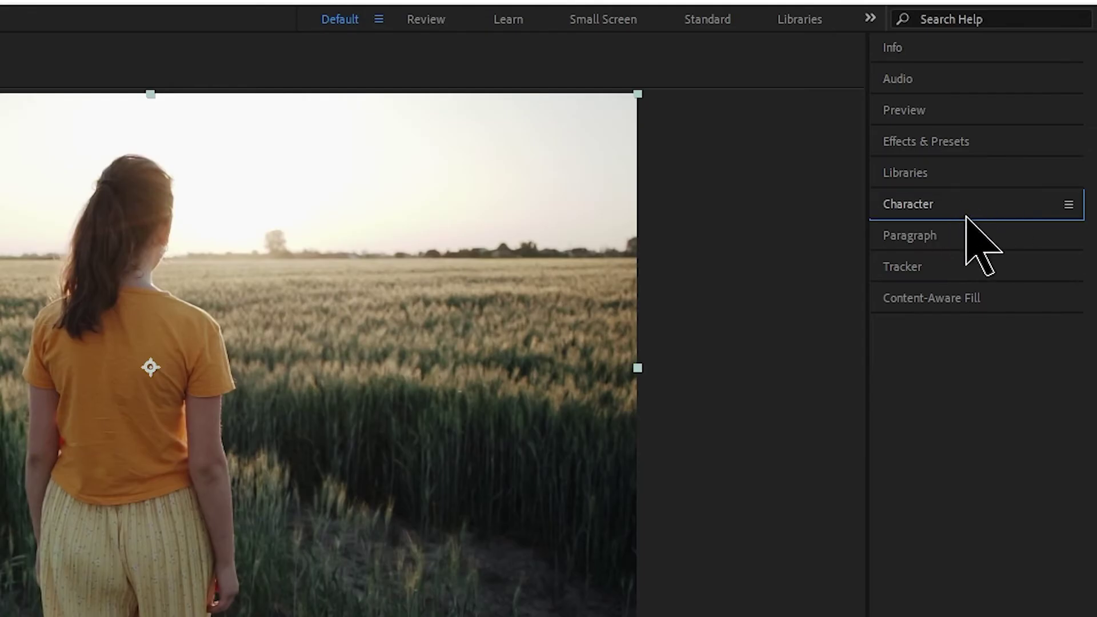
click(931, 269)
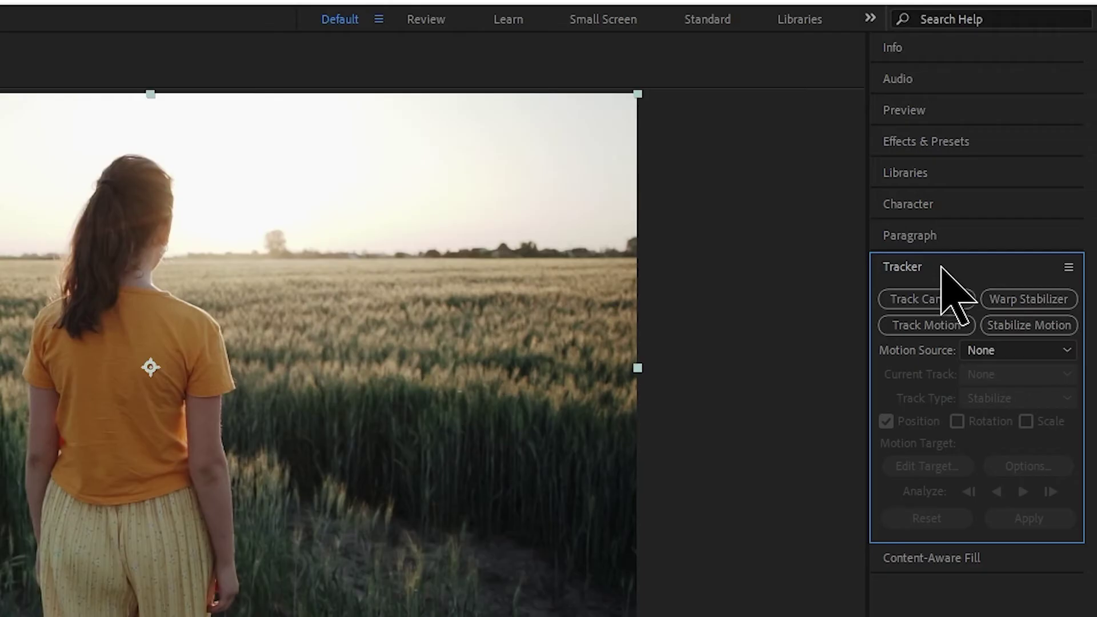
click(942, 267)
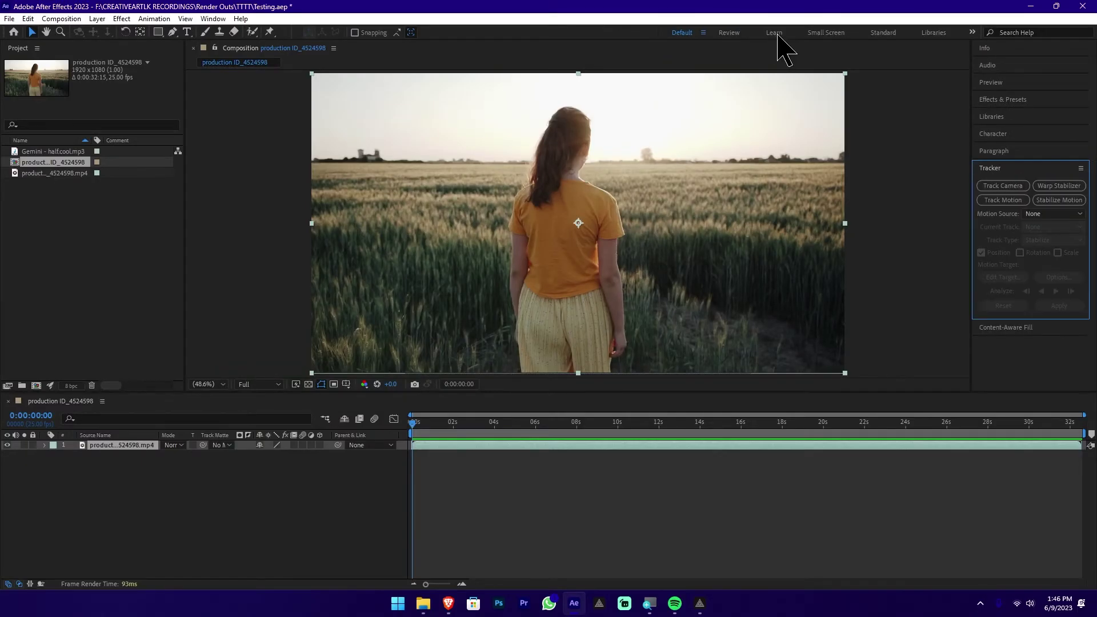
Step: Preview the Learn and Small Screen workspaces and return to the Default workspace
click(775, 33)
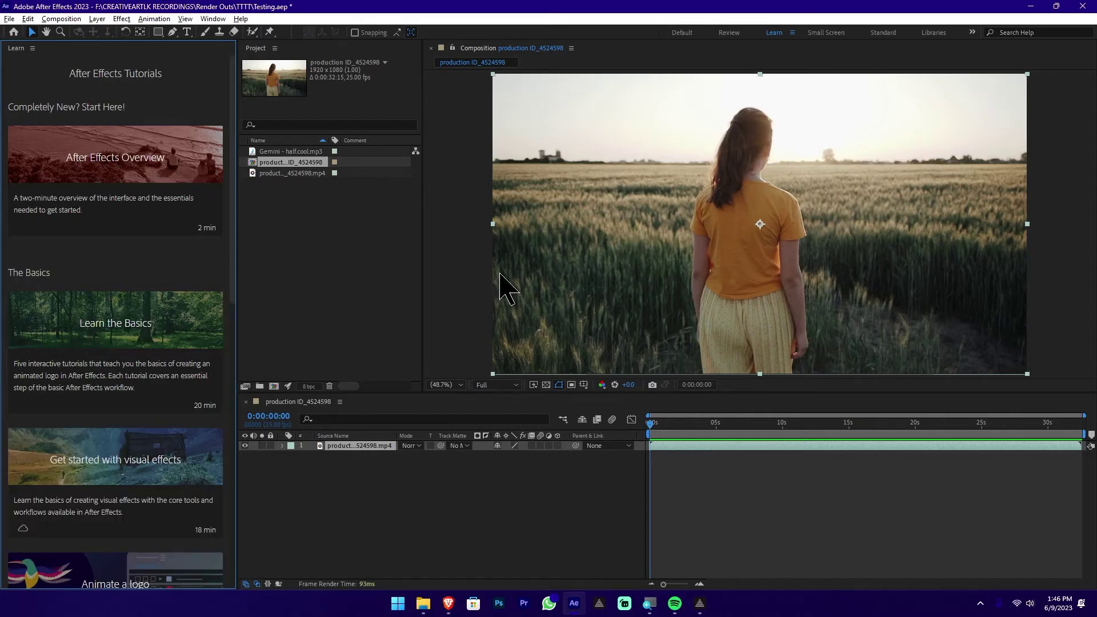
mouse_move(132, 183)
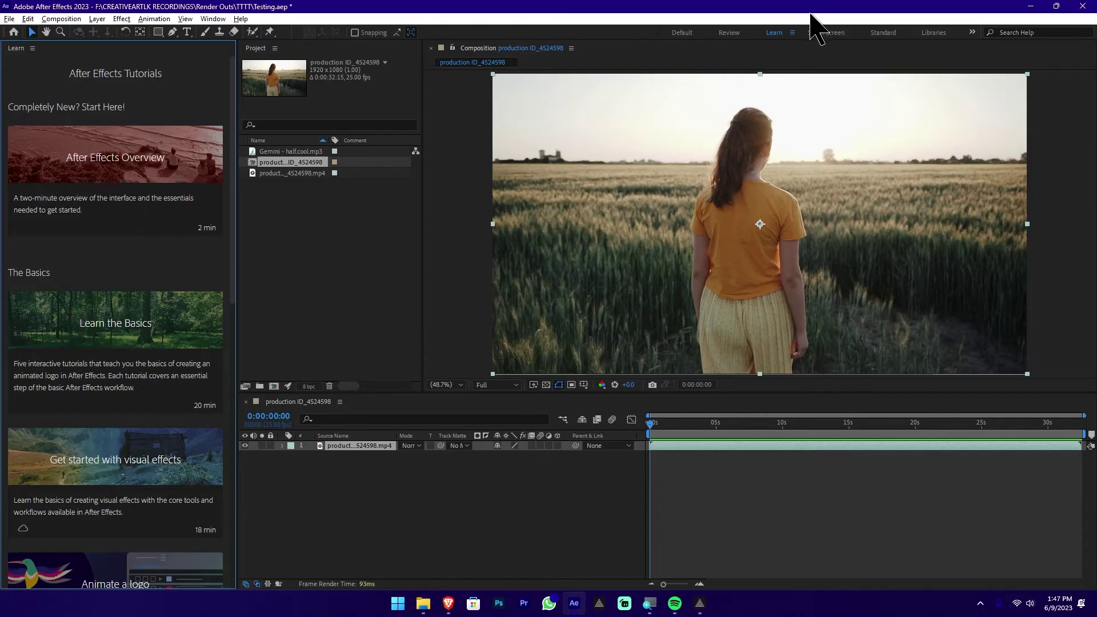
click(833, 34)
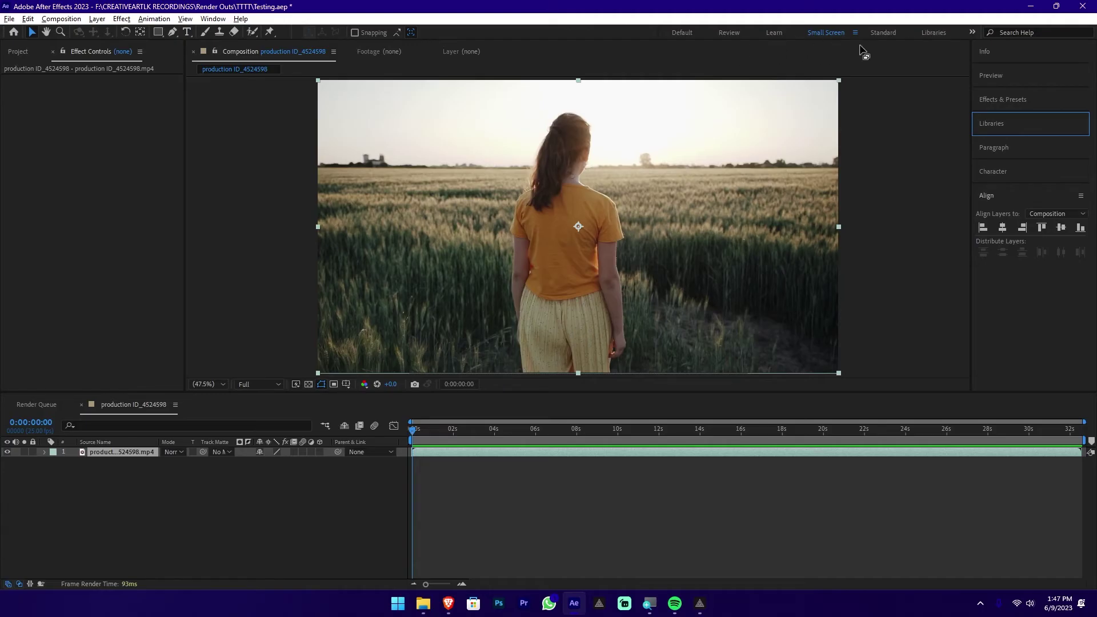
click(680, 32)
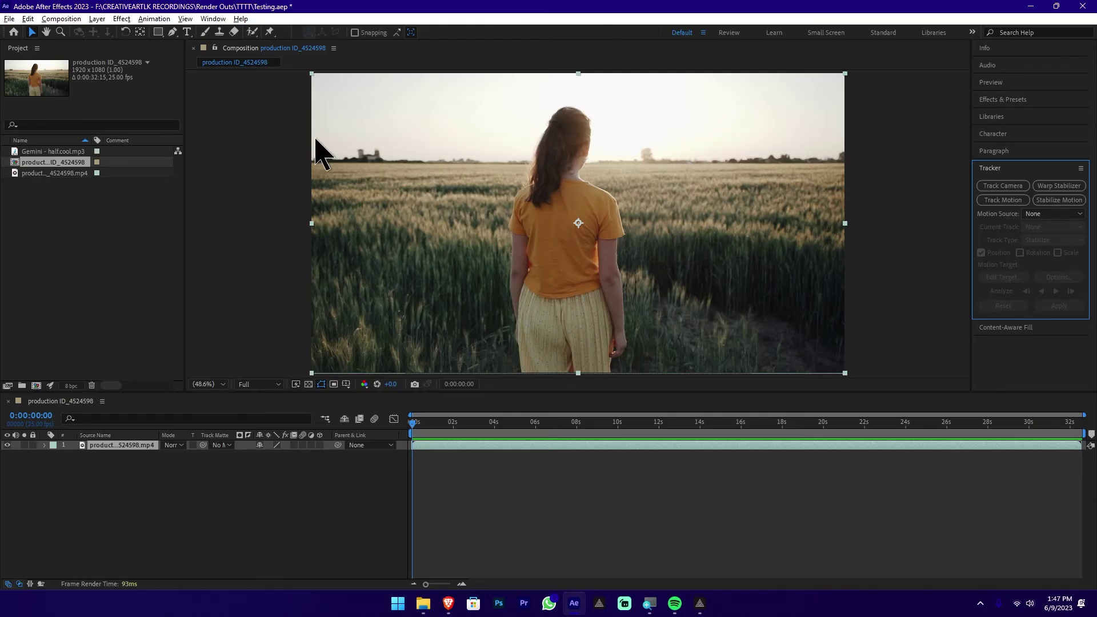
click(129, 143)
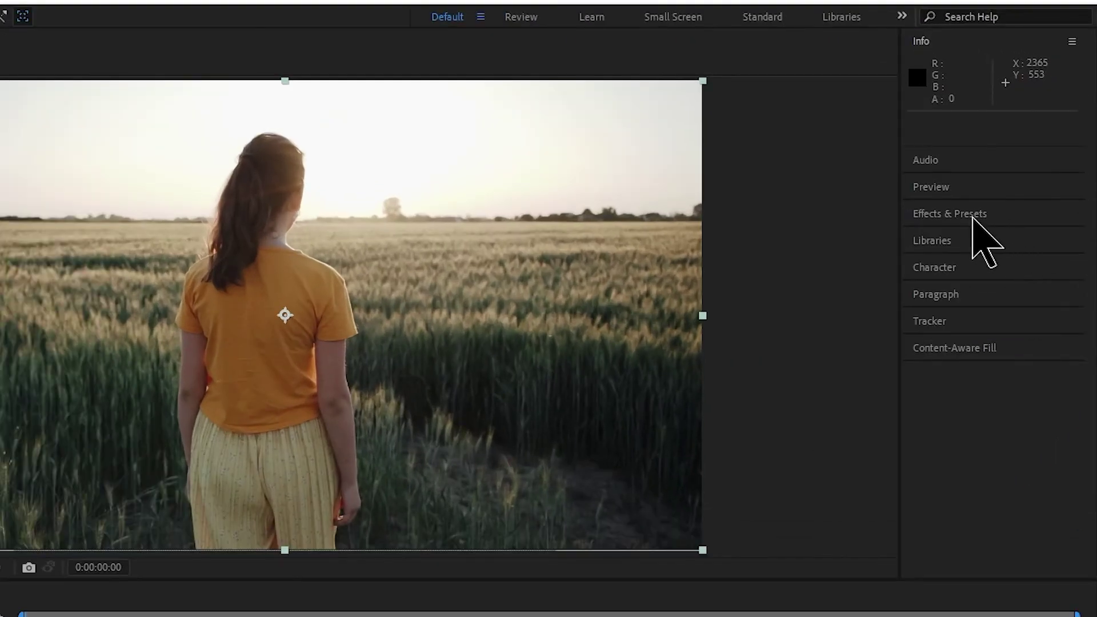
Step: Clear the effects and presets search and dock the Effects & Presets panel as a tab in the Project panel's group
click(1017, 161)
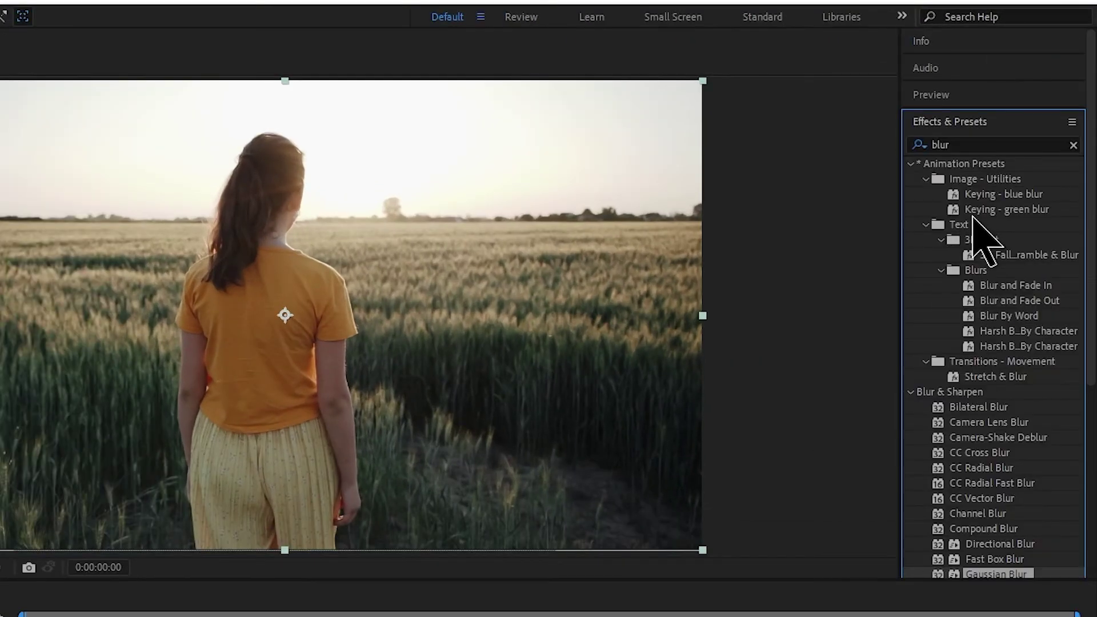
click(1073, 145)
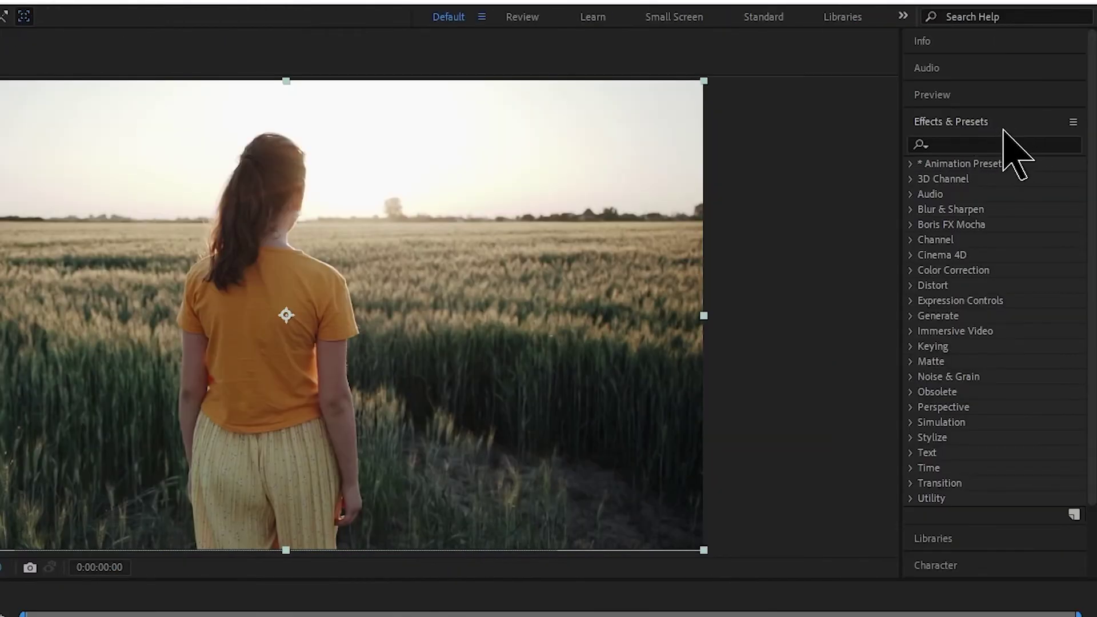
drag(1004, 130, 840, 151)
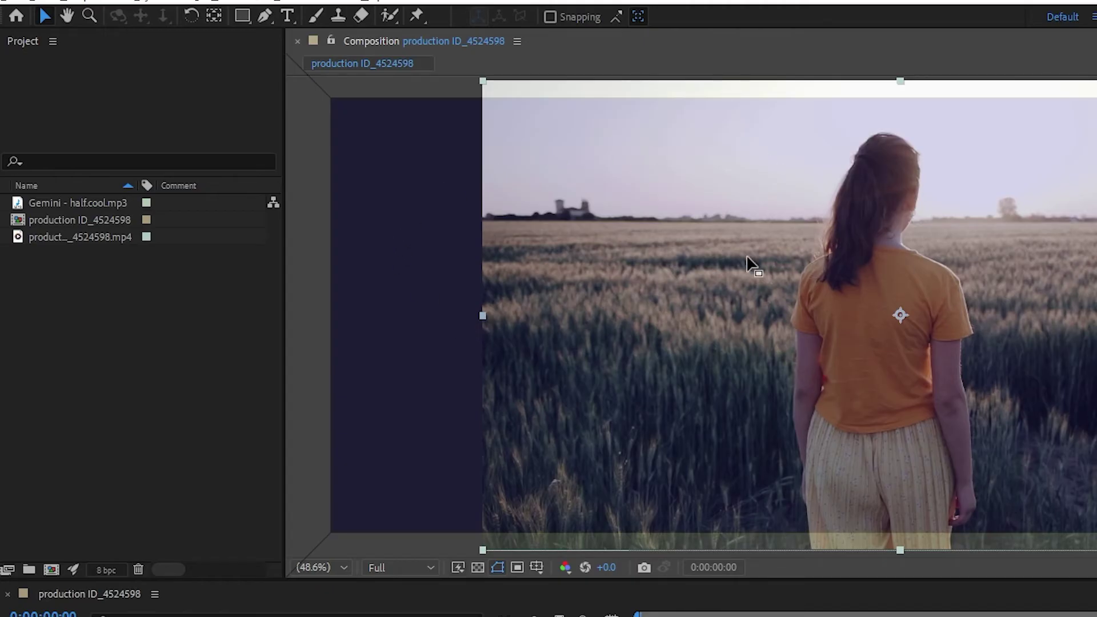
drag(400, 291, 232, 94)
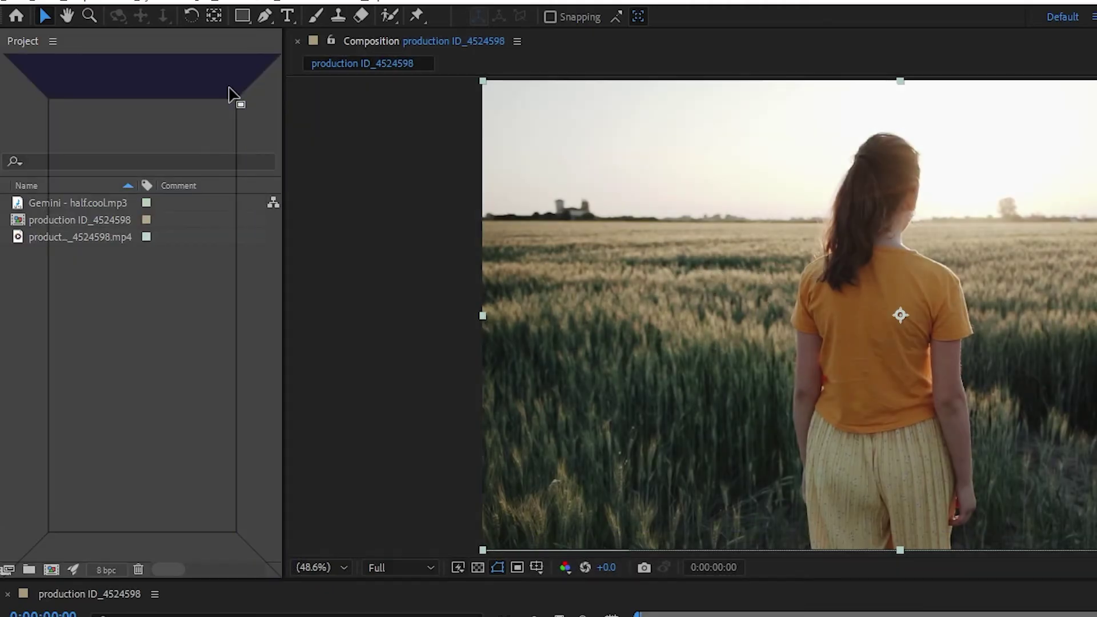
drag(72, 92, 28, 107)
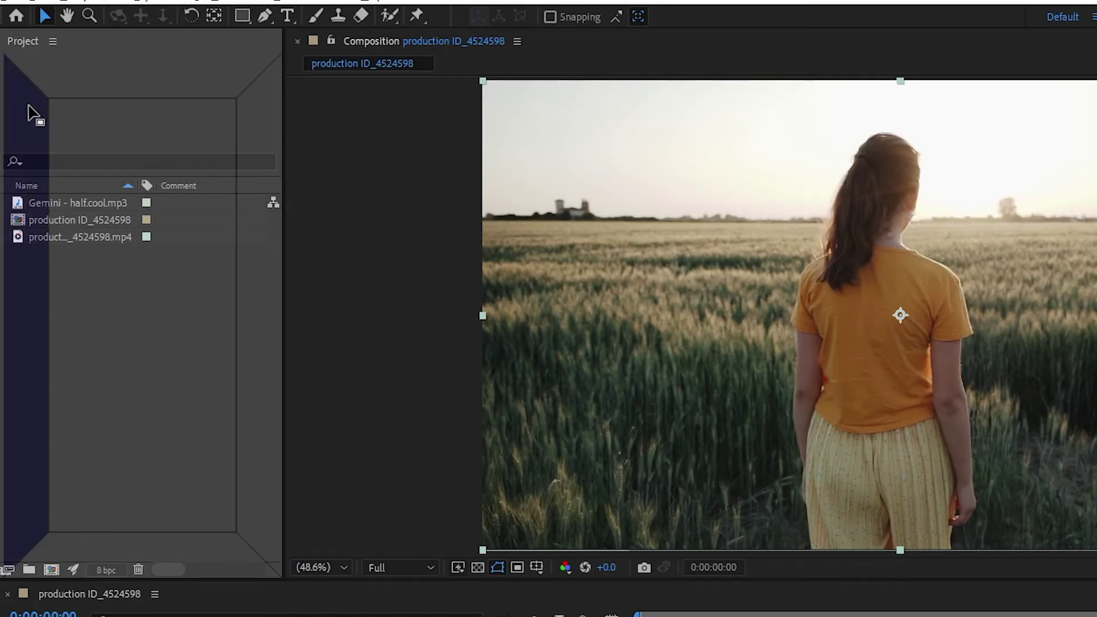
drag(20, 184, 265, 343)
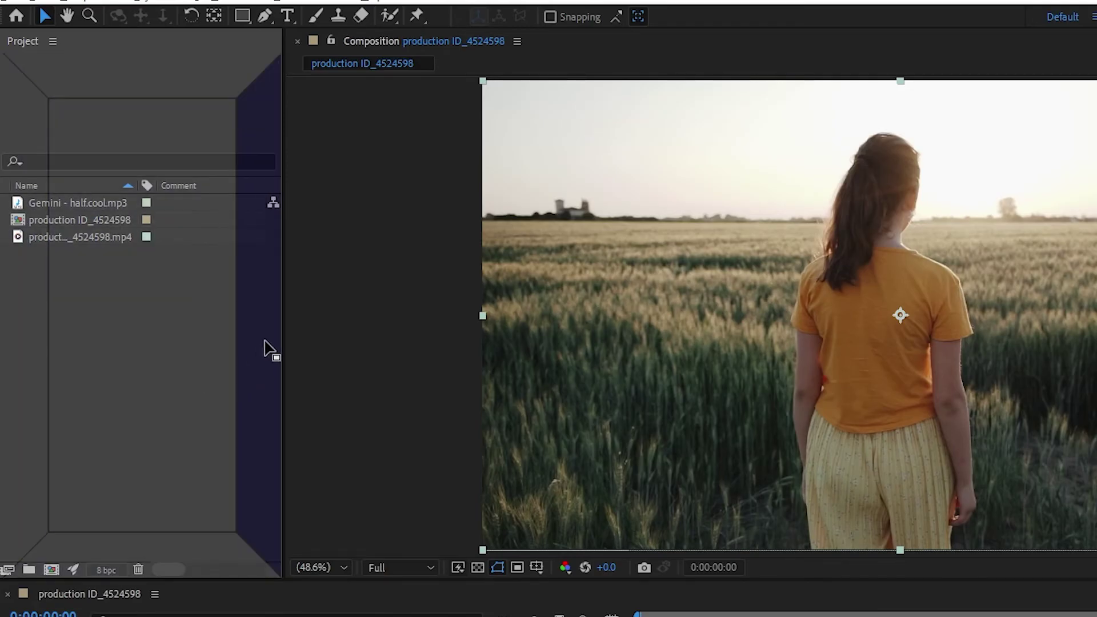
drag(239, 243, 106, 50)
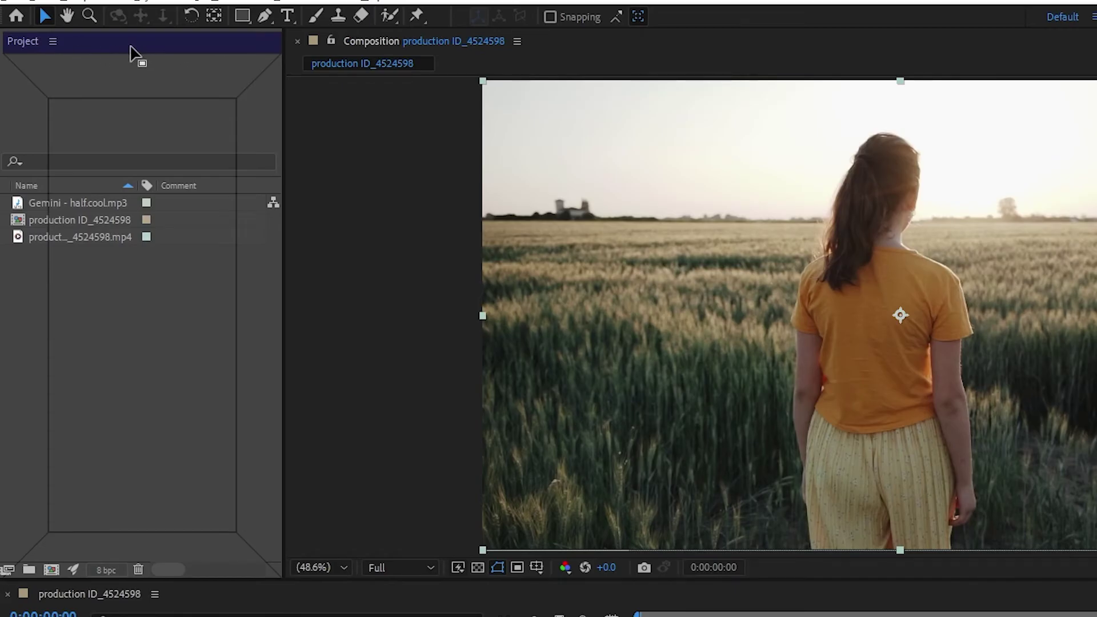
drag(131, 53, 134, 54)
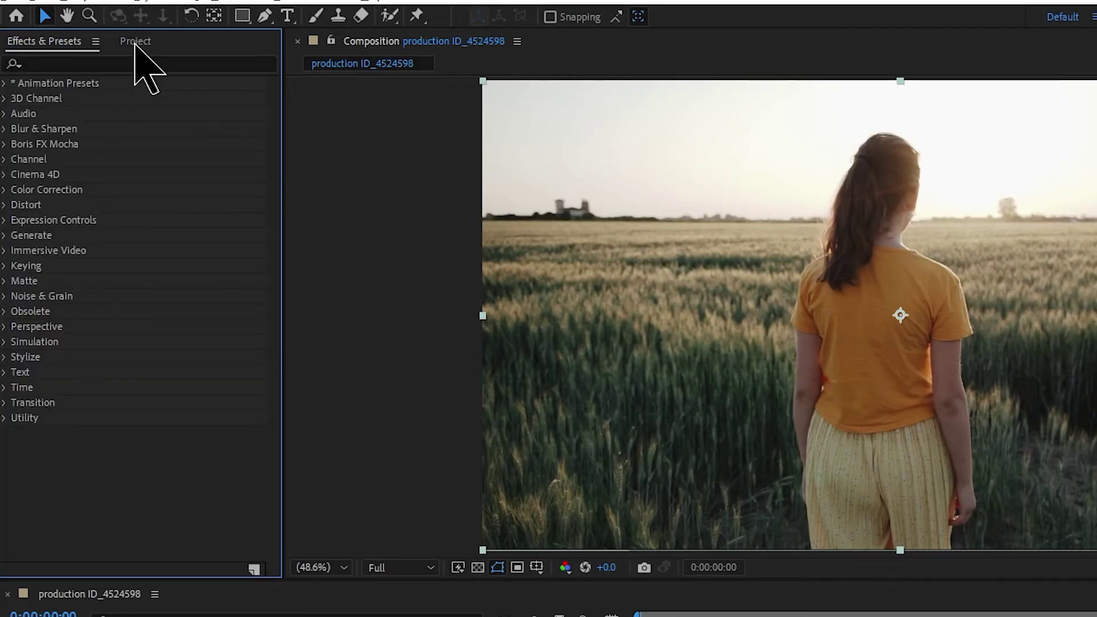
Step: Switch between the Project and Effects & Presets tabs and dock Effects & Presets as its own column between Project and Composition
click(135, 41)
click(56, 42)
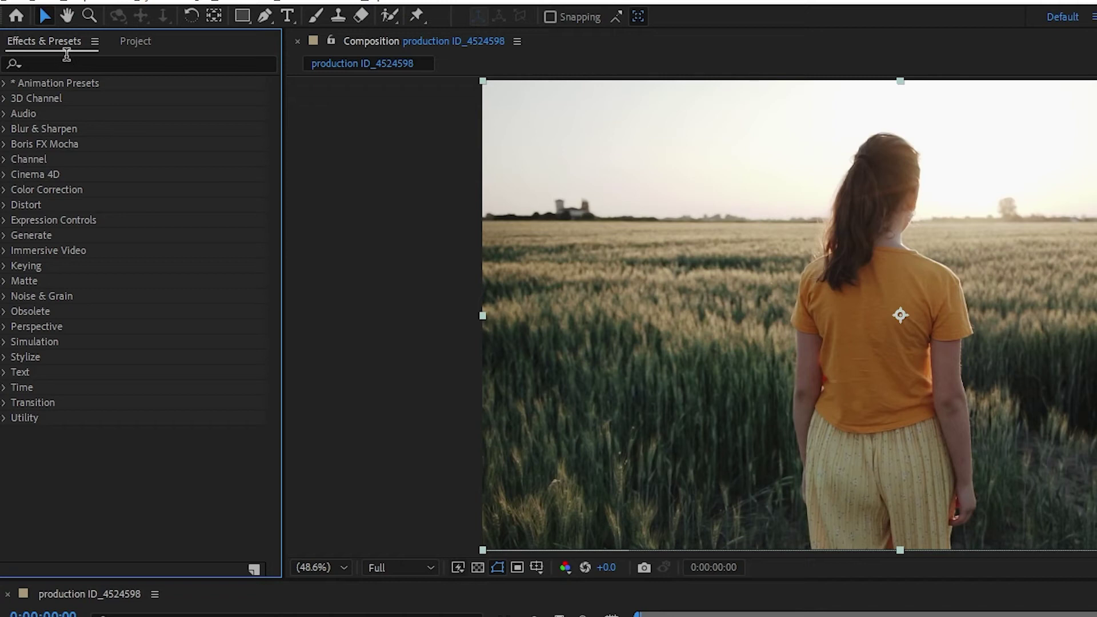
drag(69, 44, 98, 129)
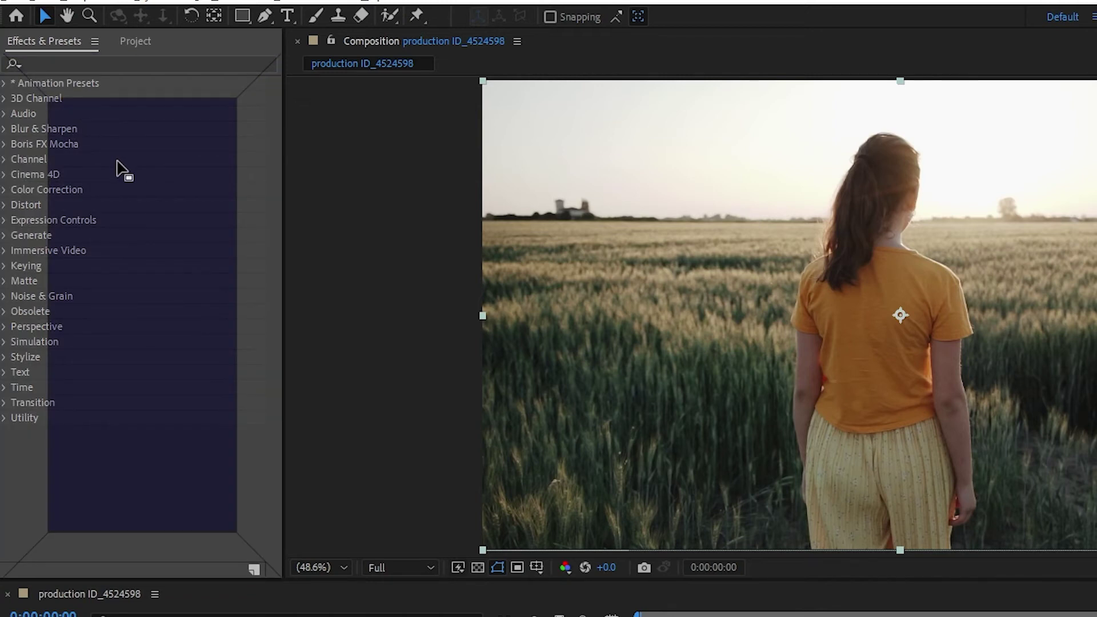
drag(170, 182, 253, 199)
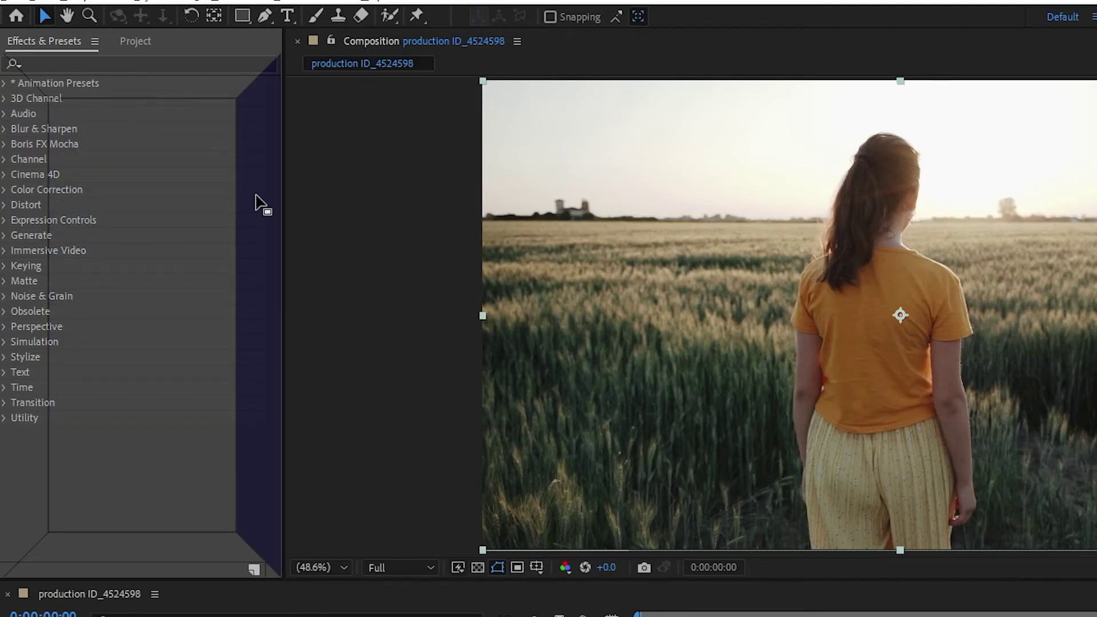
drag(255, 203, 264, 215)
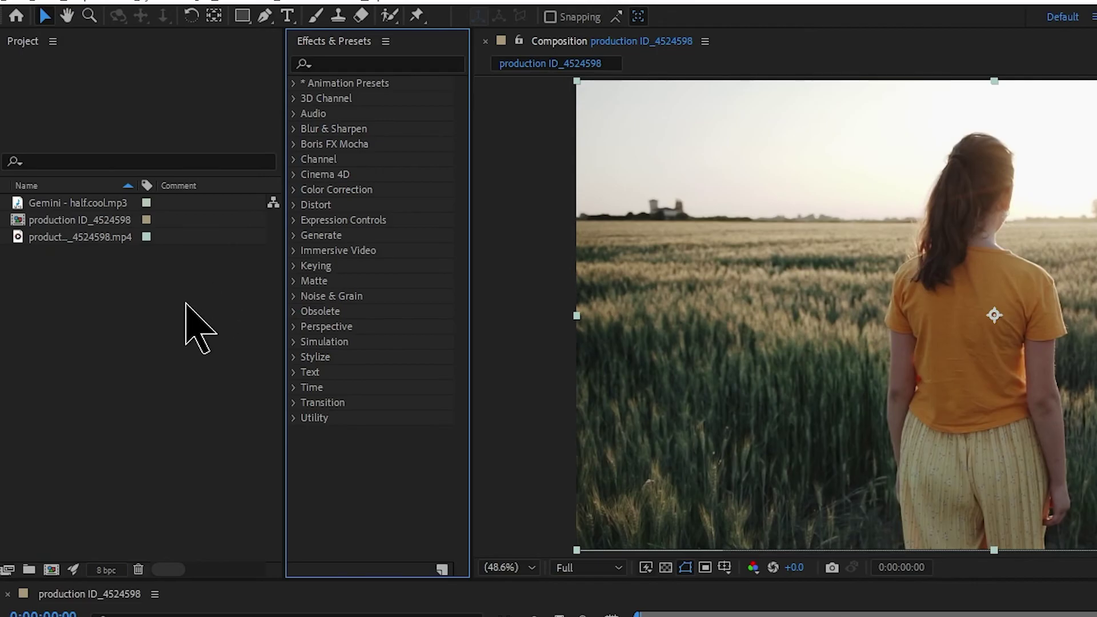
Step: Dock Effects & Presets as a tab in the Composition panel's group and switch between the two tabs
click(383, 505)
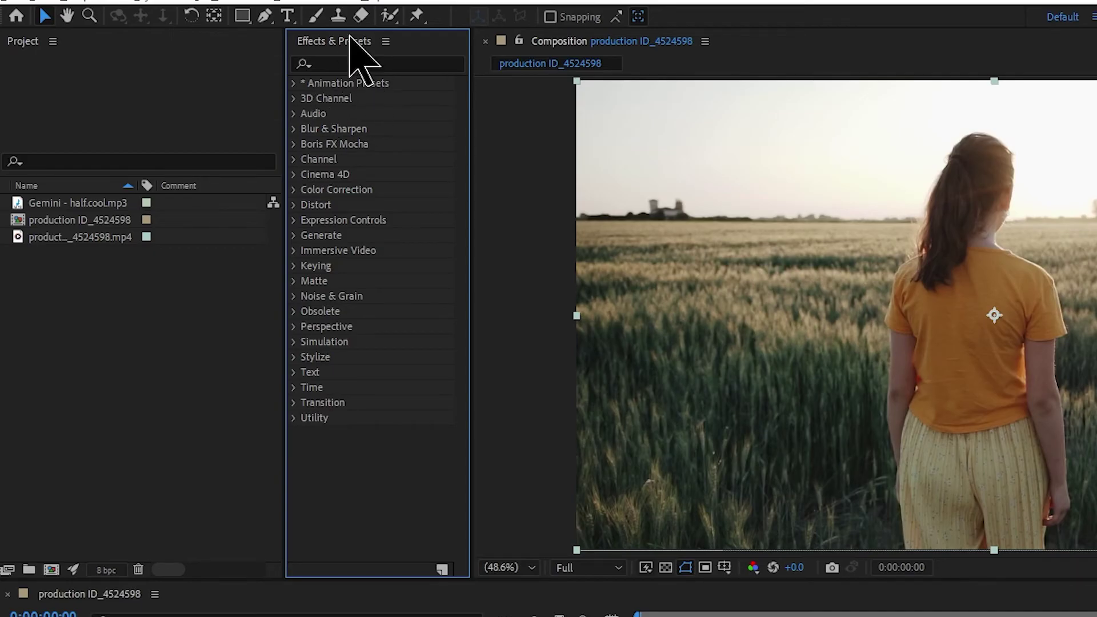
drag(350, 36, 376, 167)
drag(297, 240, 810, 45)
drag(660, 43, 662, 43)
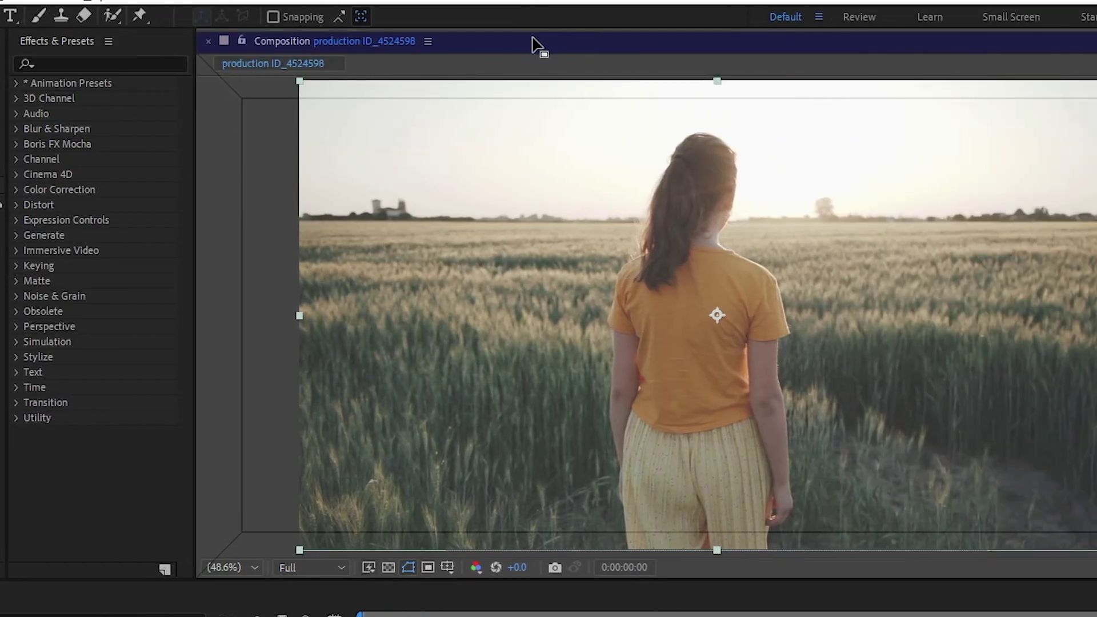
drag(534, 39, 533, 43)
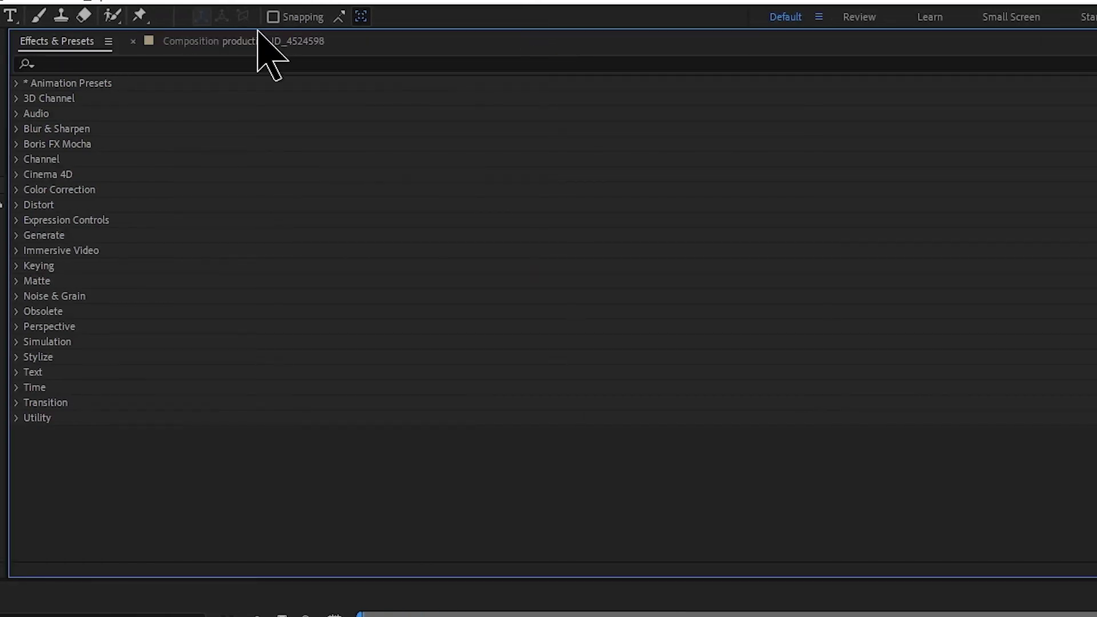
click(226, 41)
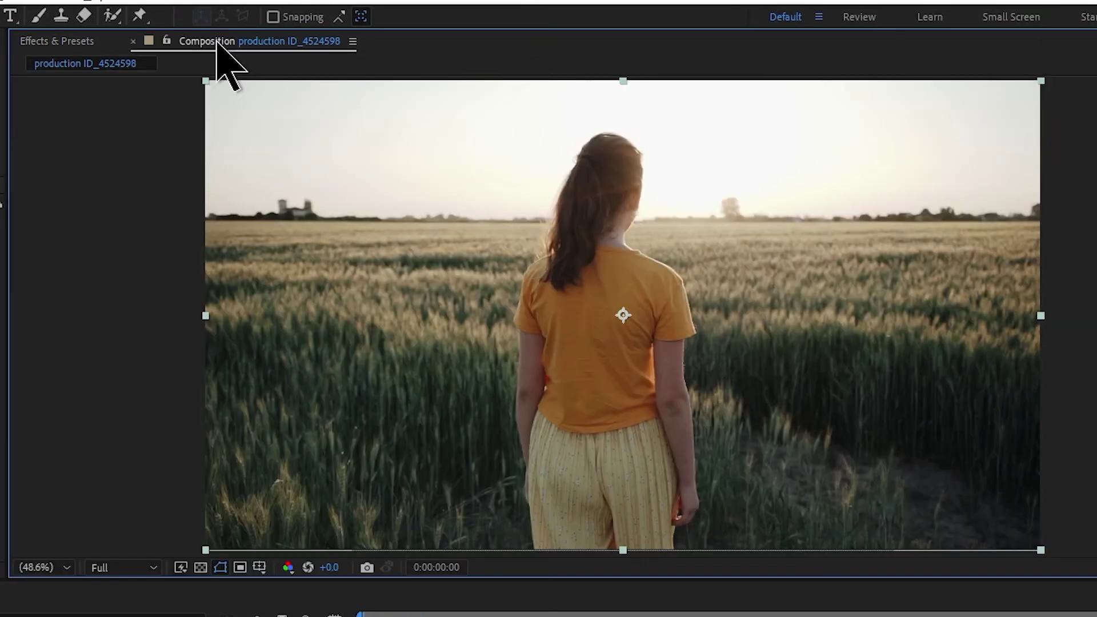
click(85, 42)
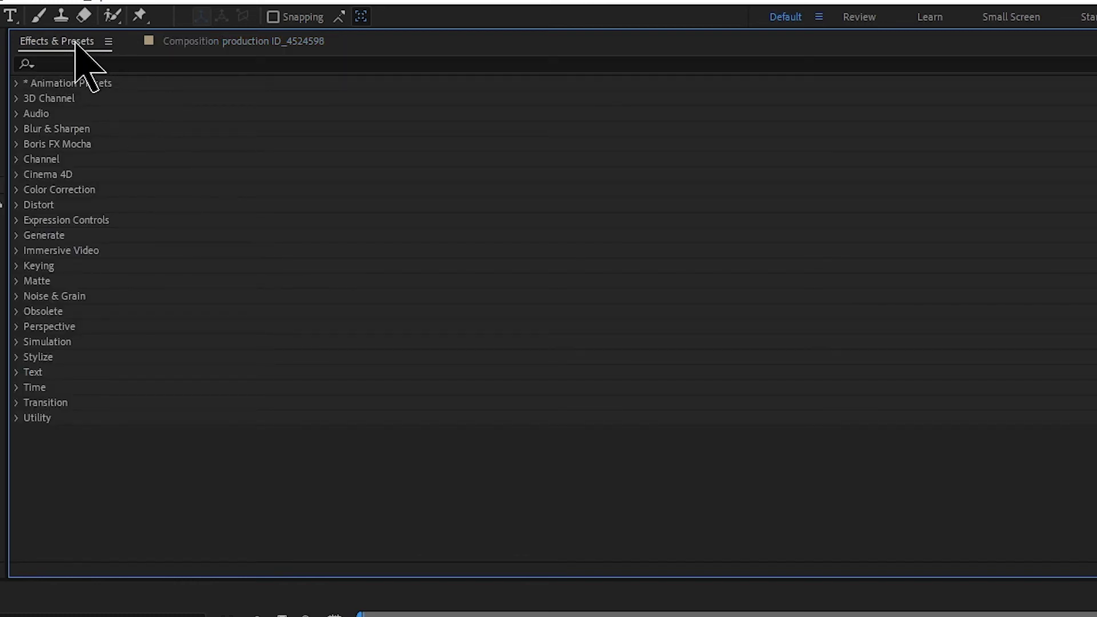
Step: Move Effects & Presets back into the stacked panels below Content-Aware Fill and collapse it
drag(75, 43, 1096, 151)
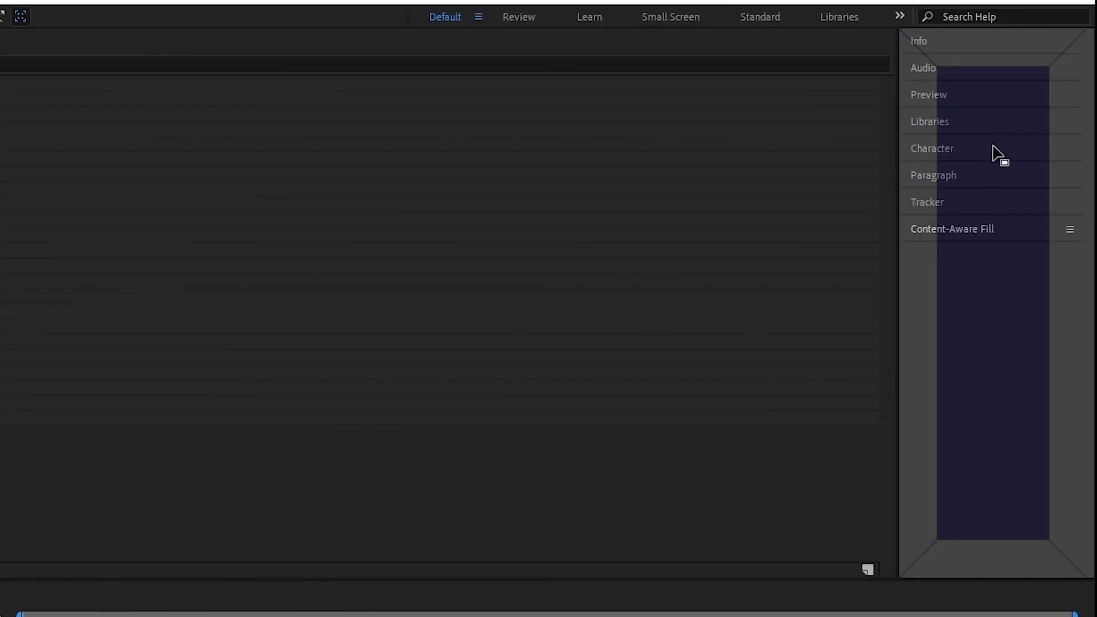
drag(996, 75, 965, 106)
drag(946, 153, 1016, 269)
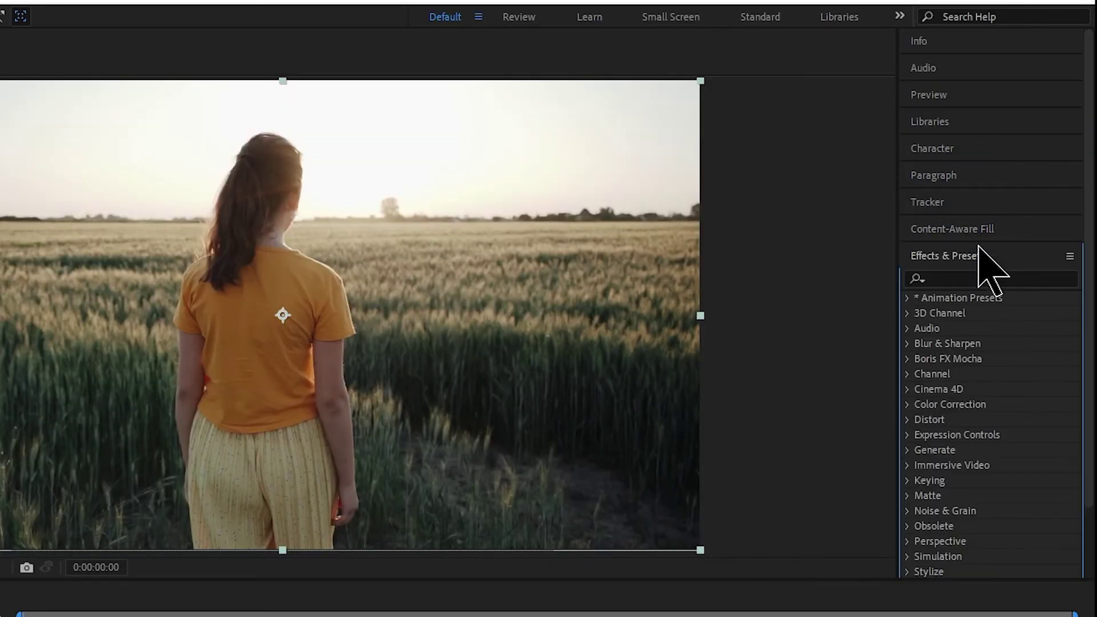
click(981, 254)
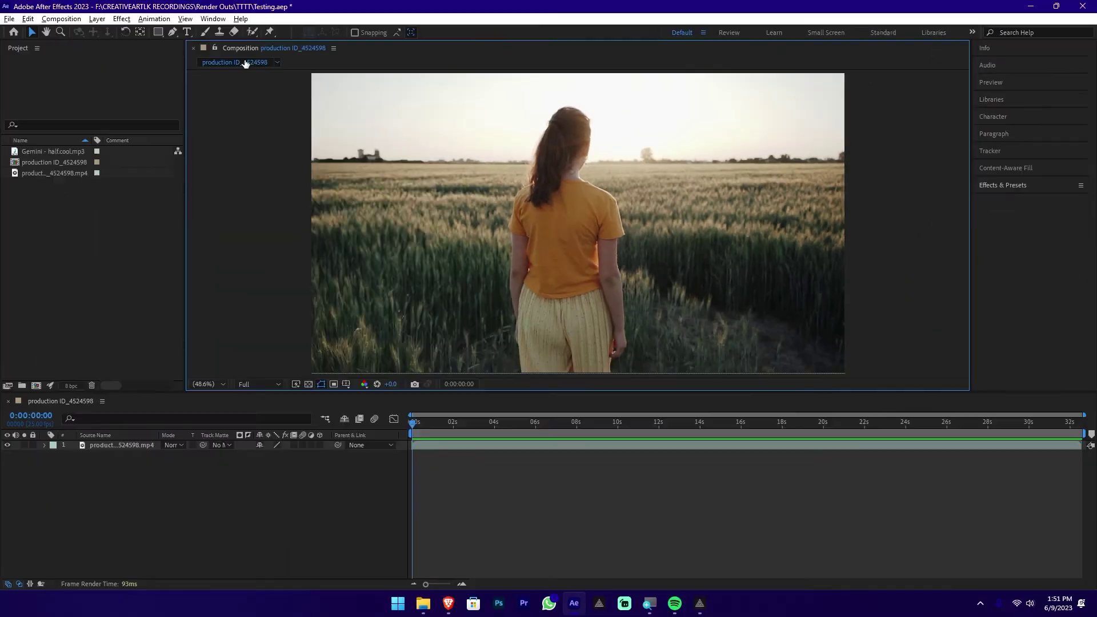
Step: Dock the Composition panel directly above the timeline and the Project panel beneath the stacked panels
click(243, 49)
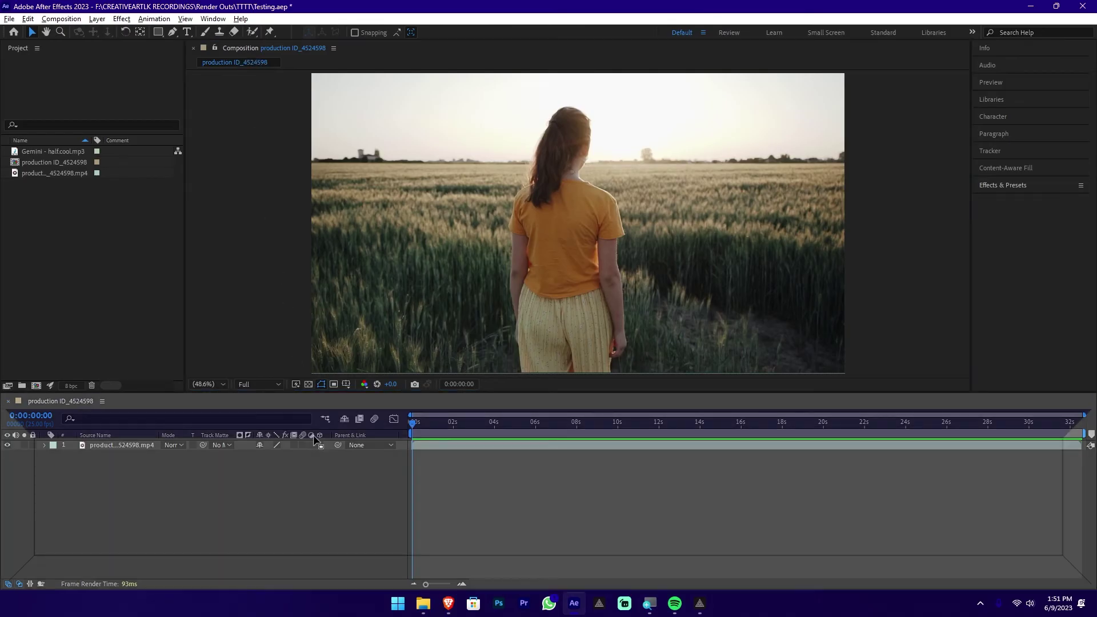
drag(314, 440, 320, 446)
click(108, 91)
drag(21, 50, 440, 243)
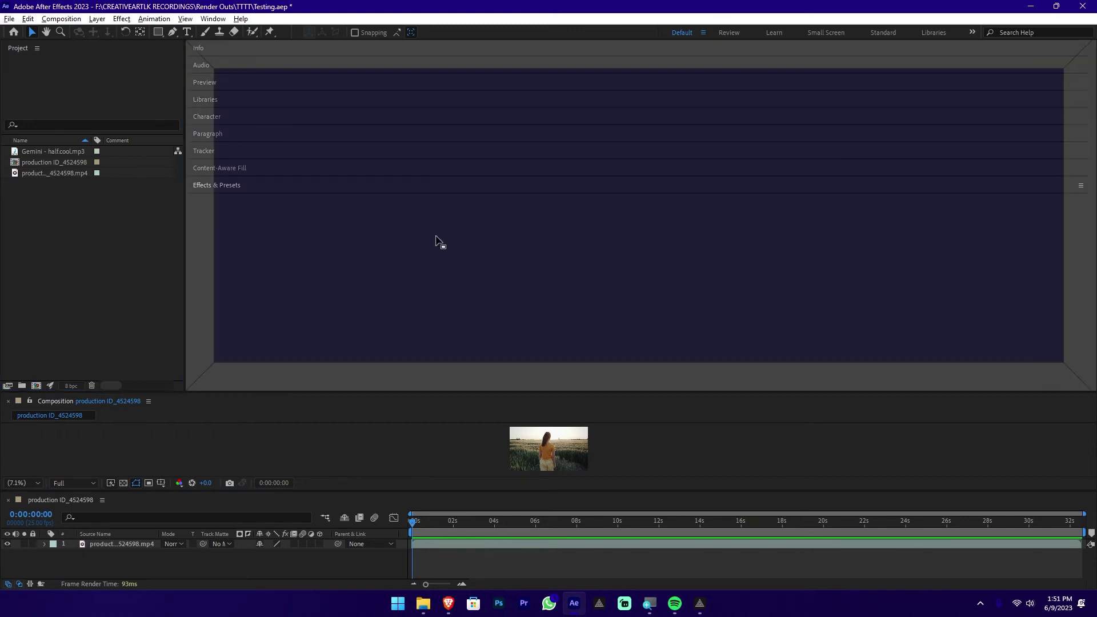
drag(953, 303, 997, 383)
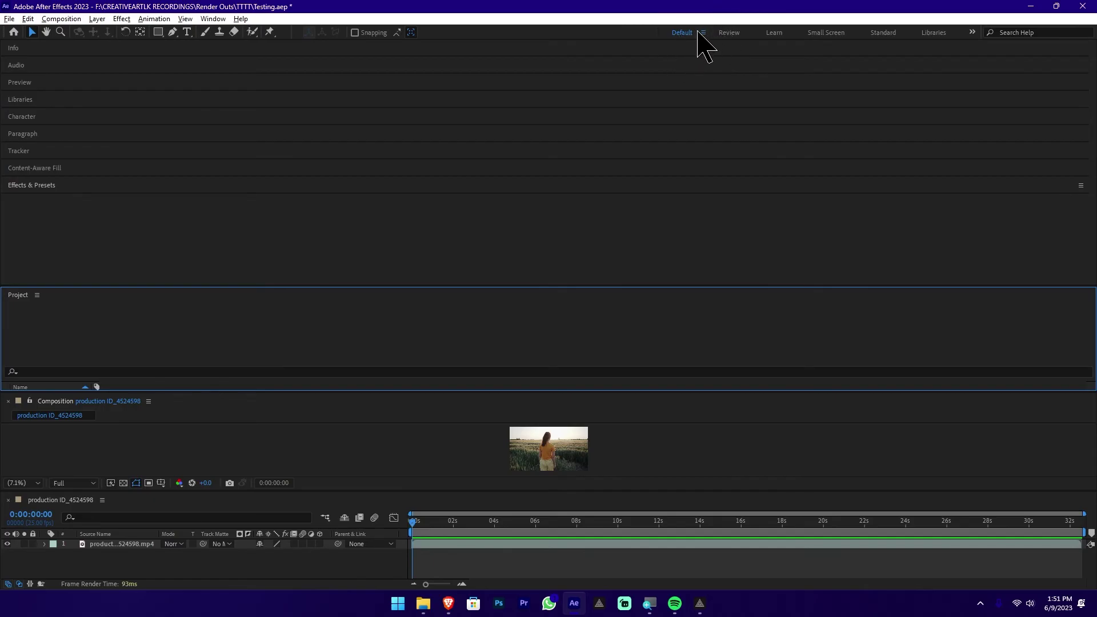
Step: Preview the Review and Learn workspaces, returning to the Default workspace after each
click(726, 33)
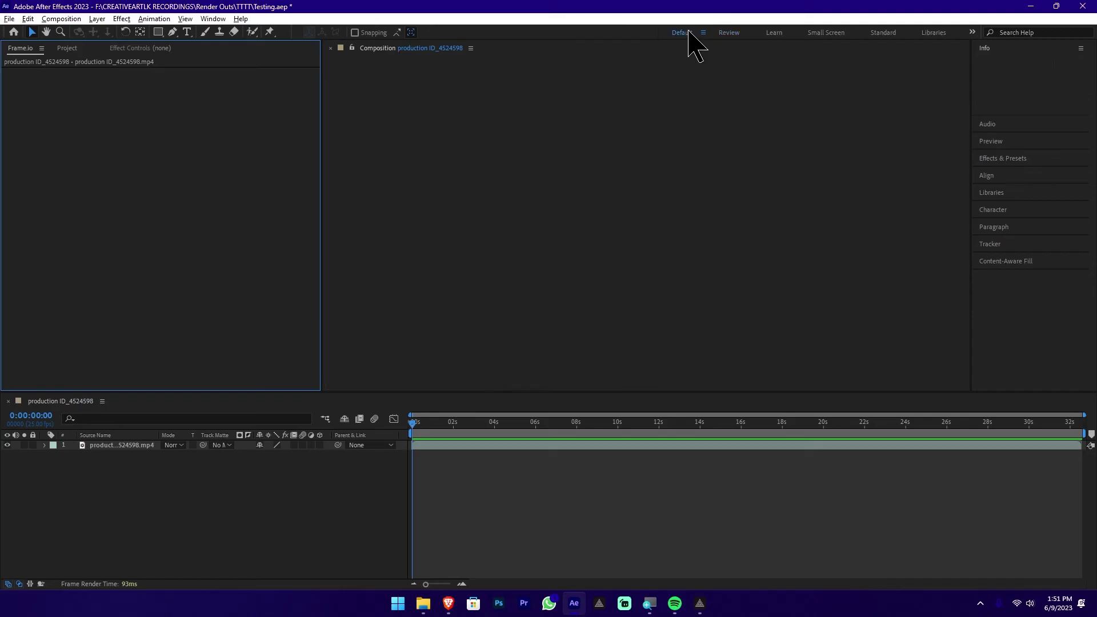
click(685, 33)
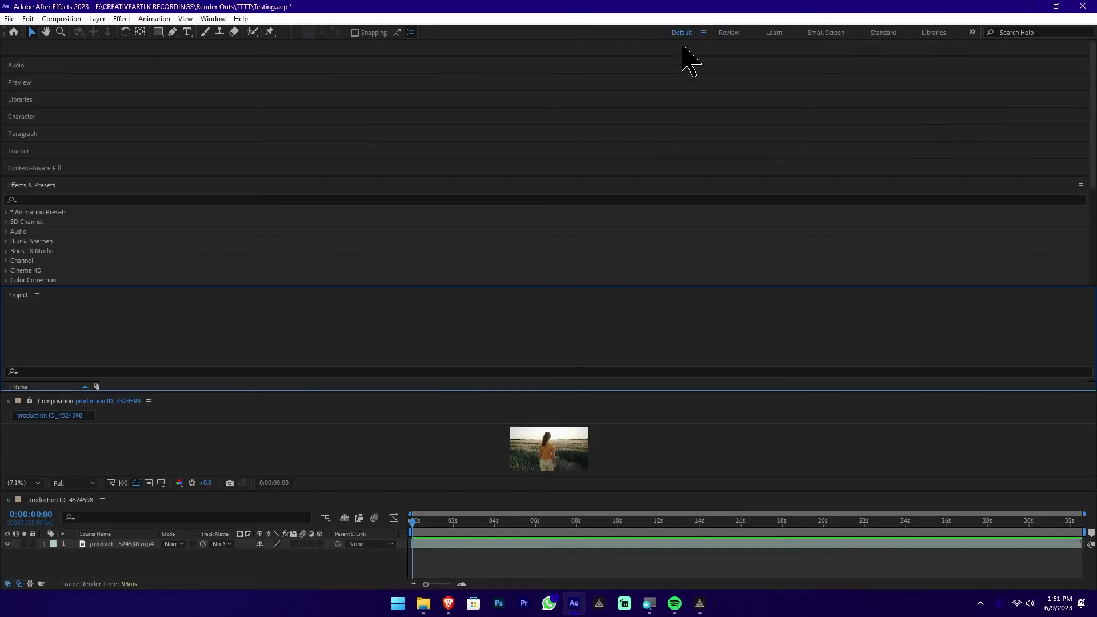
click(774, 33)
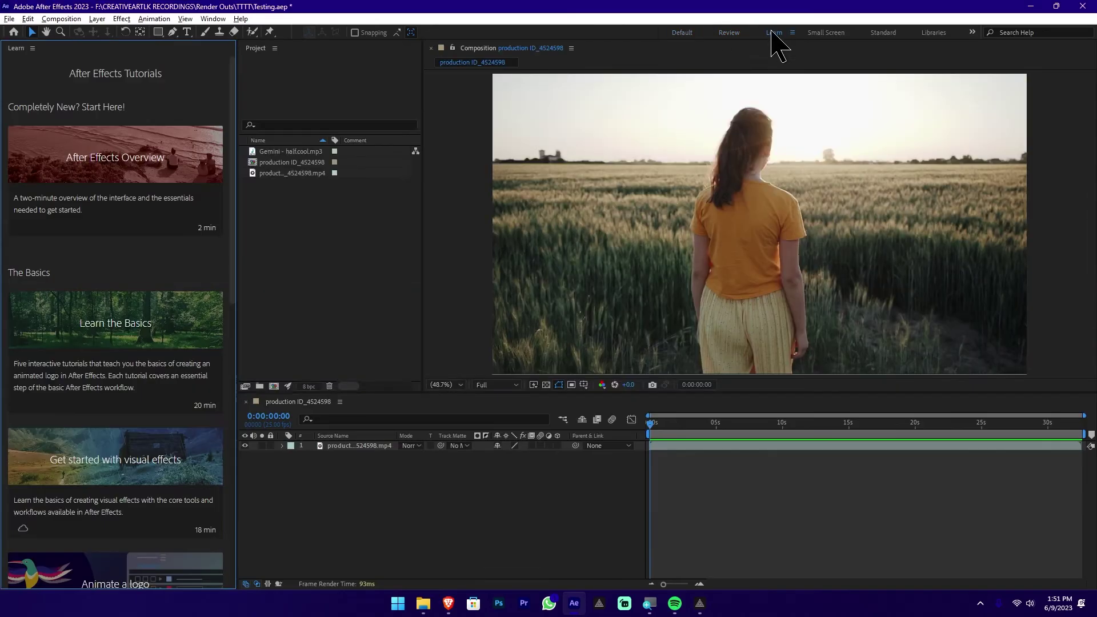
click(683, 36)
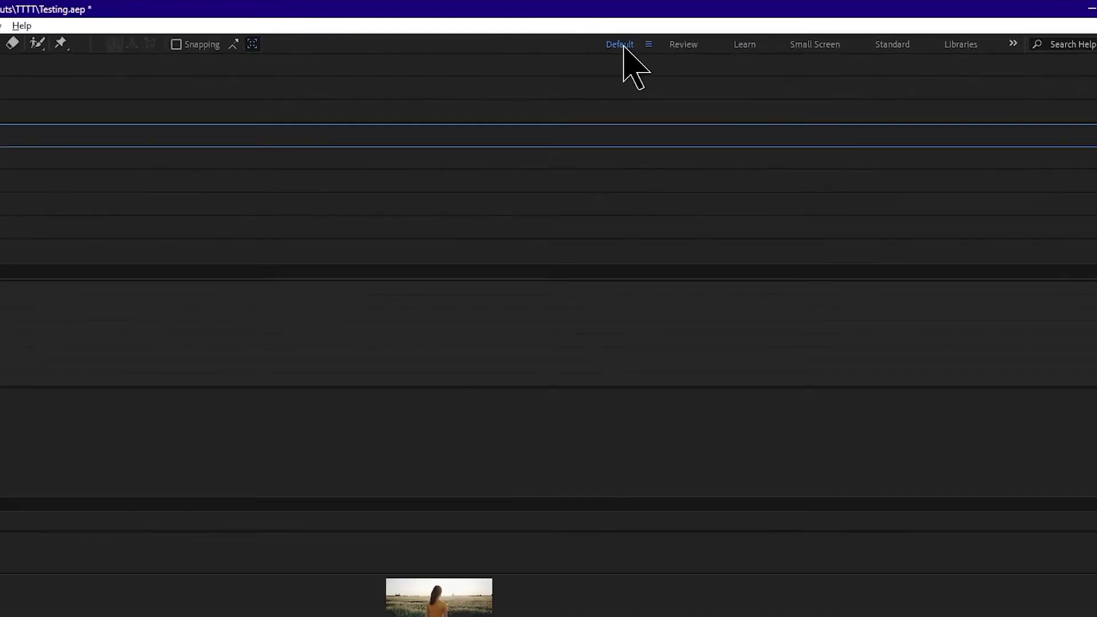
Step: Reset the Default workspace to its saved layout
click(608, 48)
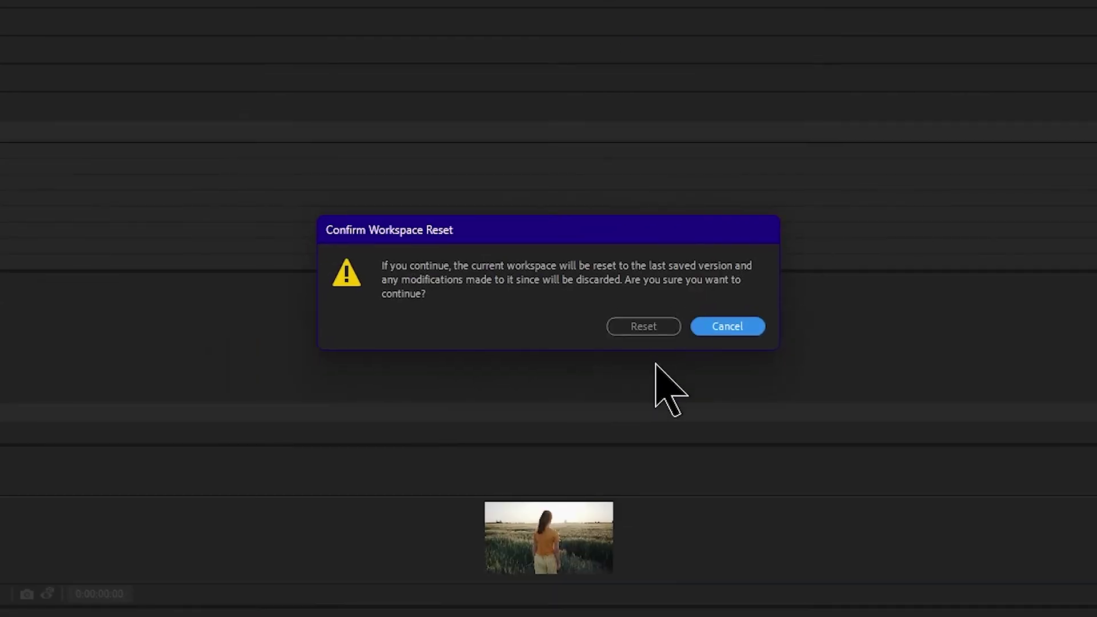
click(641, 326)
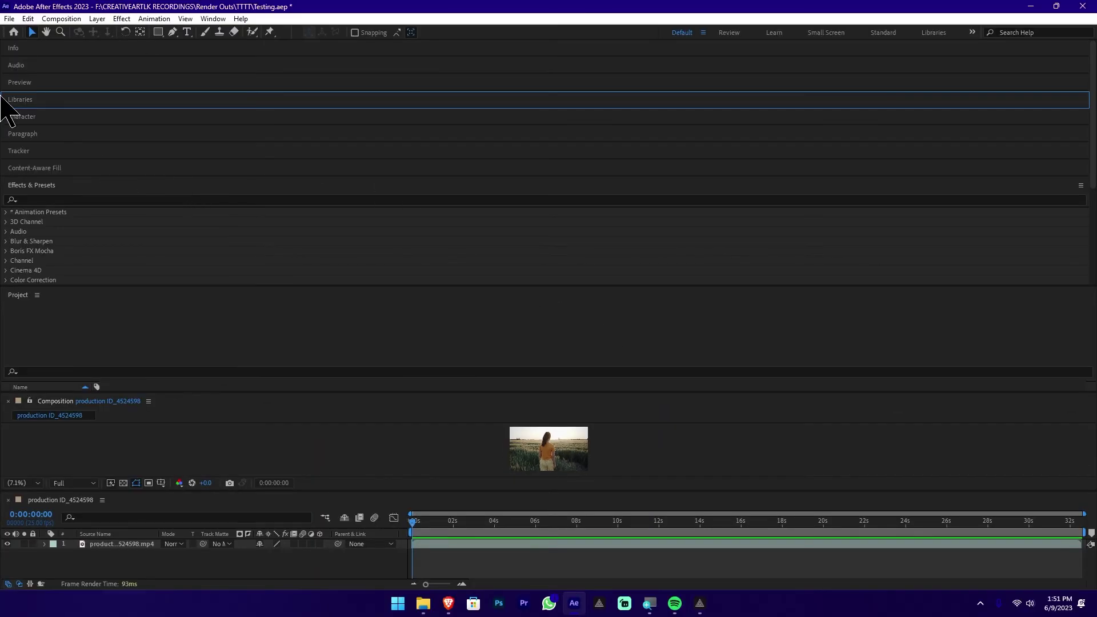
click(215, 18)
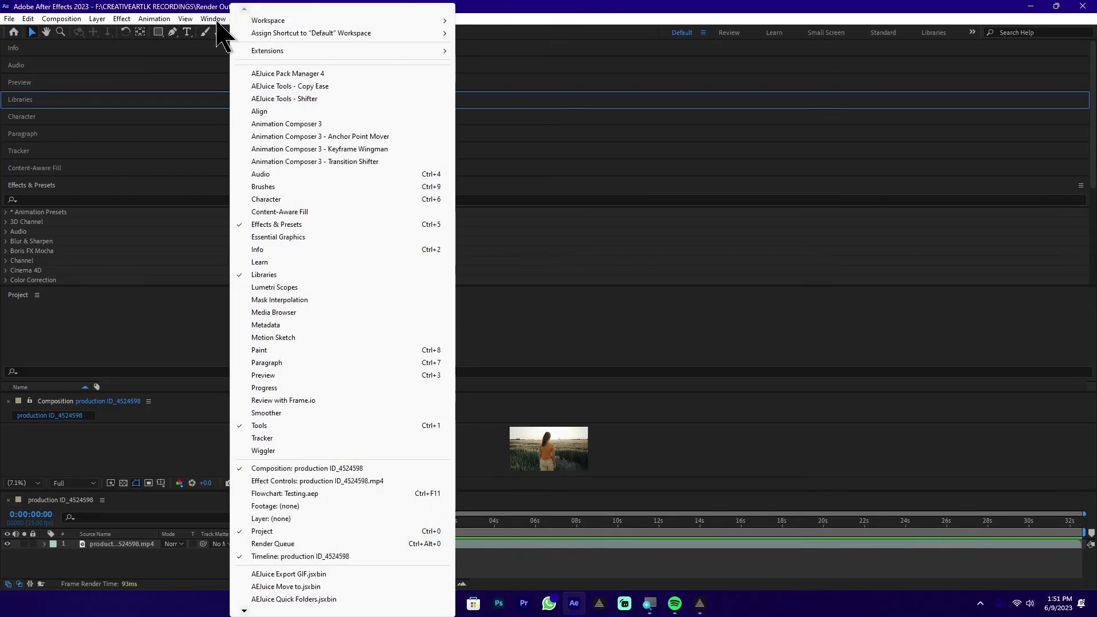
mouse_move(240, 18)
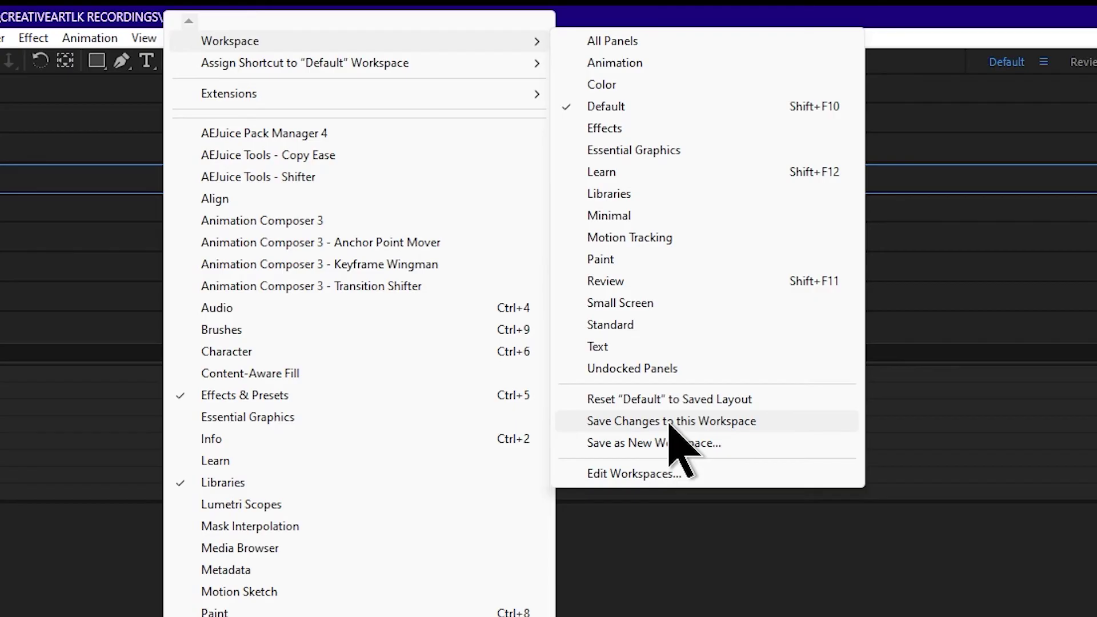
click(688, 399)
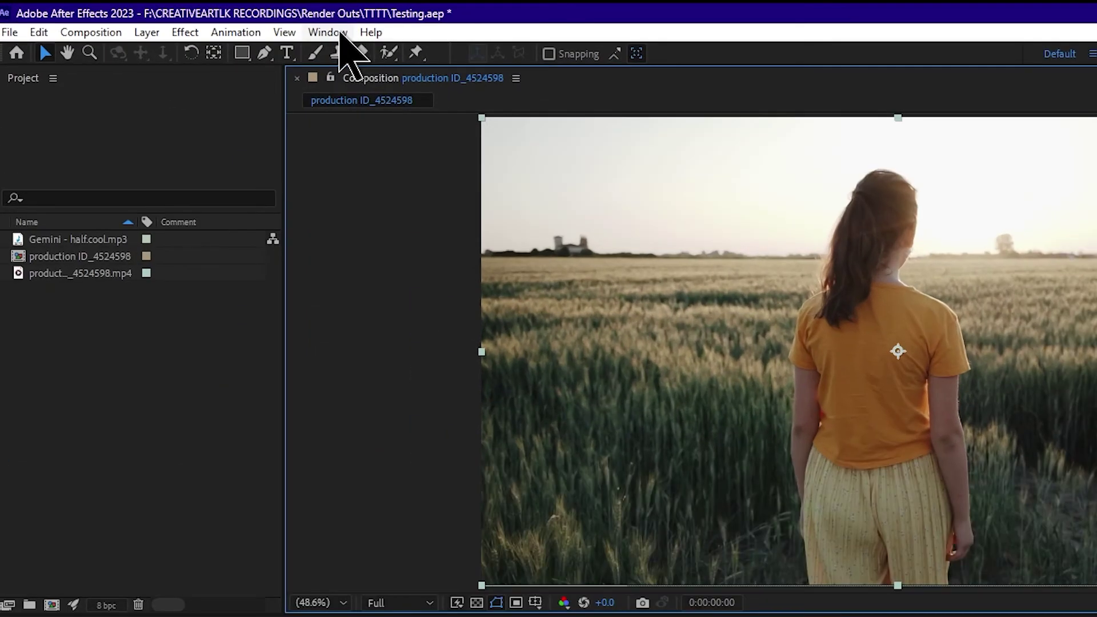
Step: Examine the list of panels that can be shown and deselect the video clip in the Project panel
click(342, 35)
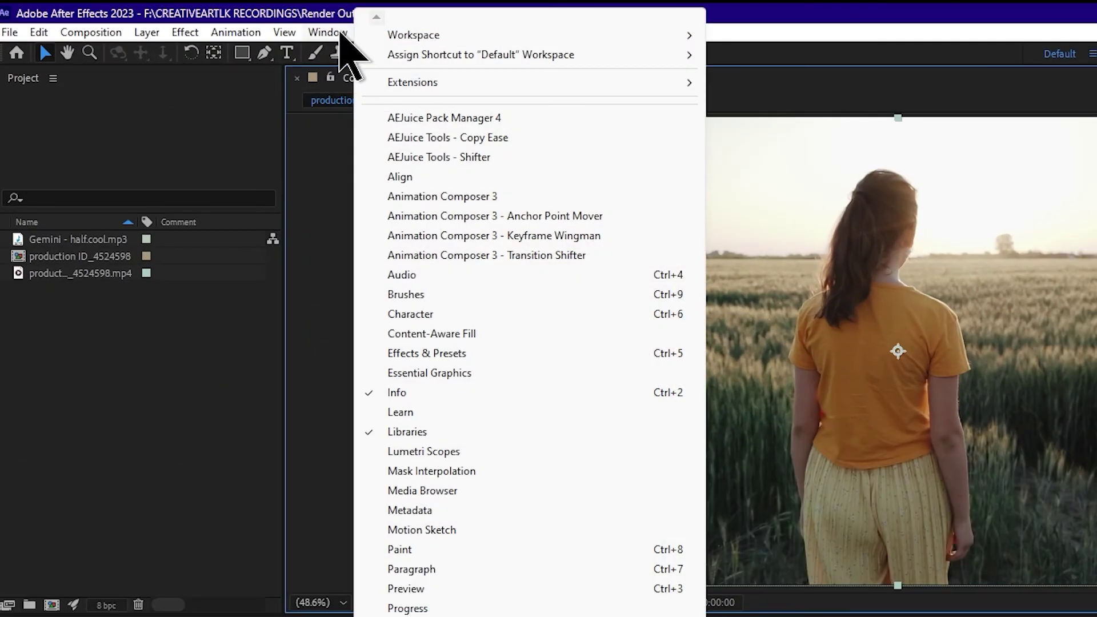
mouse_move(483, 37)
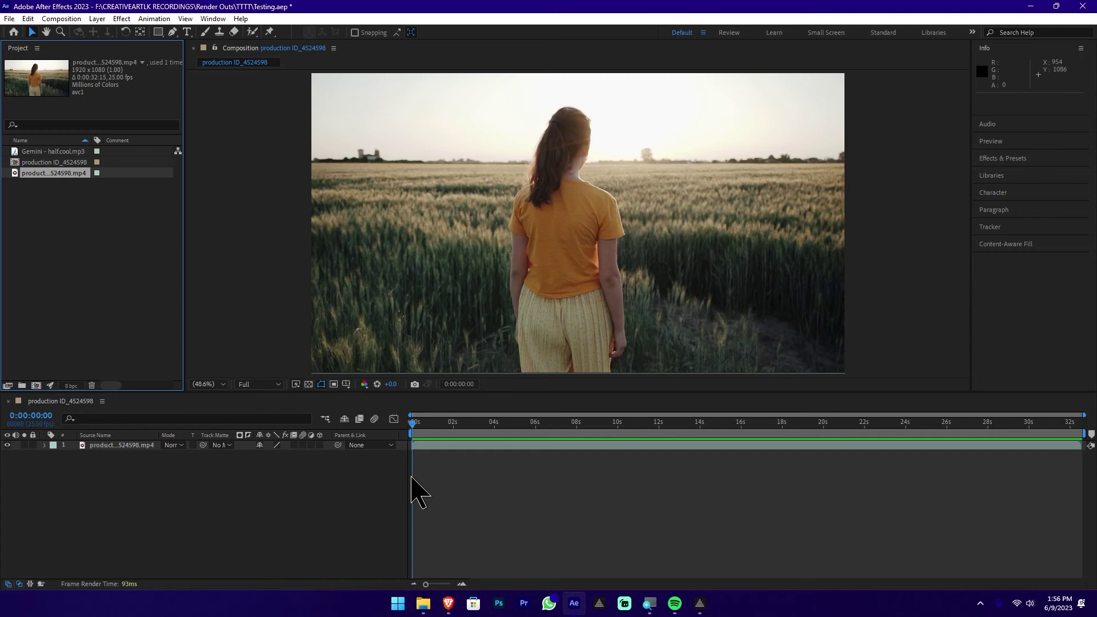
click(98, 268)
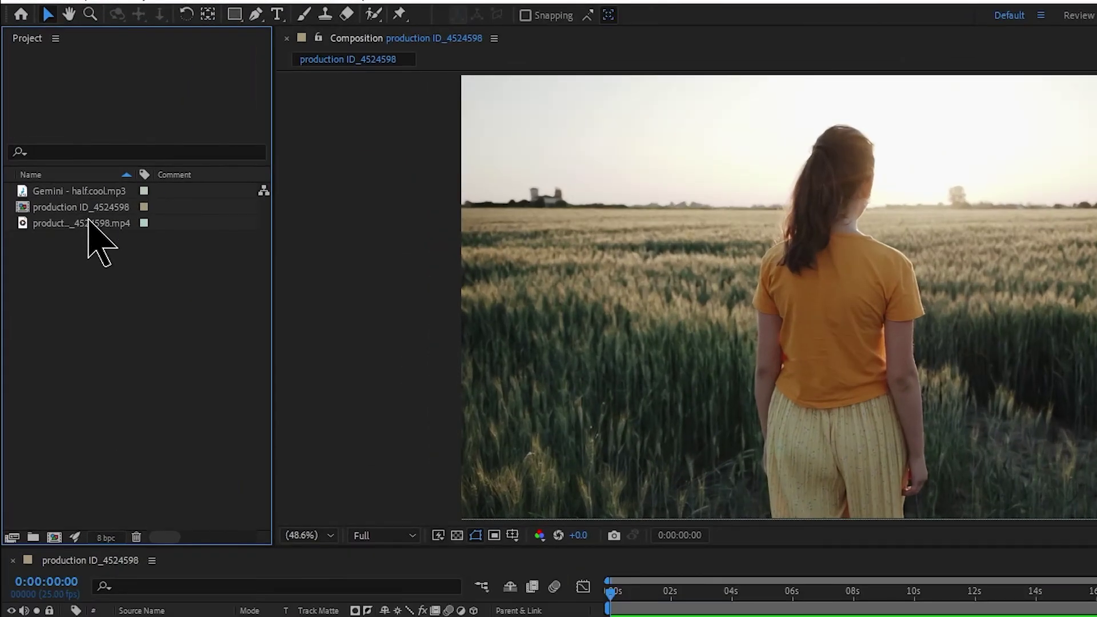
Step: Open the video clip from the Project panel in the Footage panel and return to the composition view
click(66, 184)
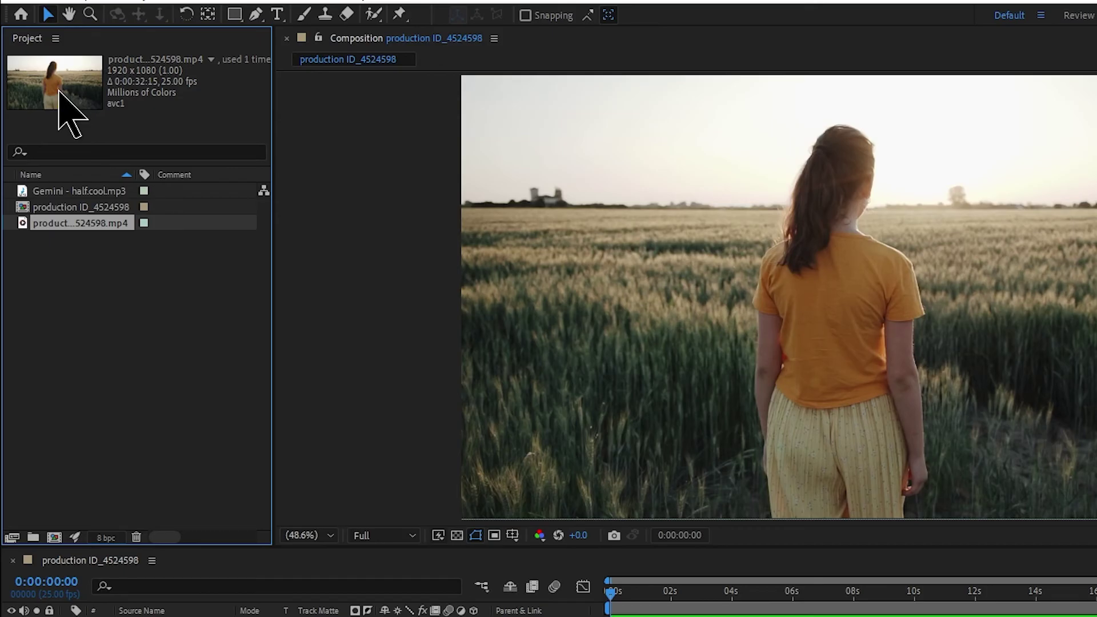
double_click(108, 222)
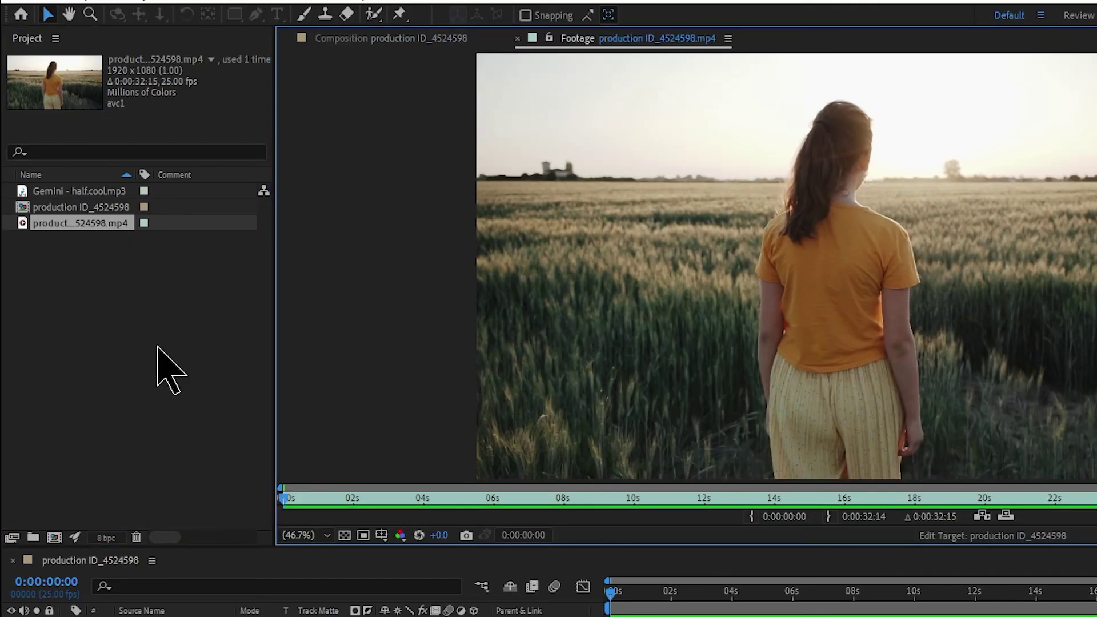
click(421, 38)
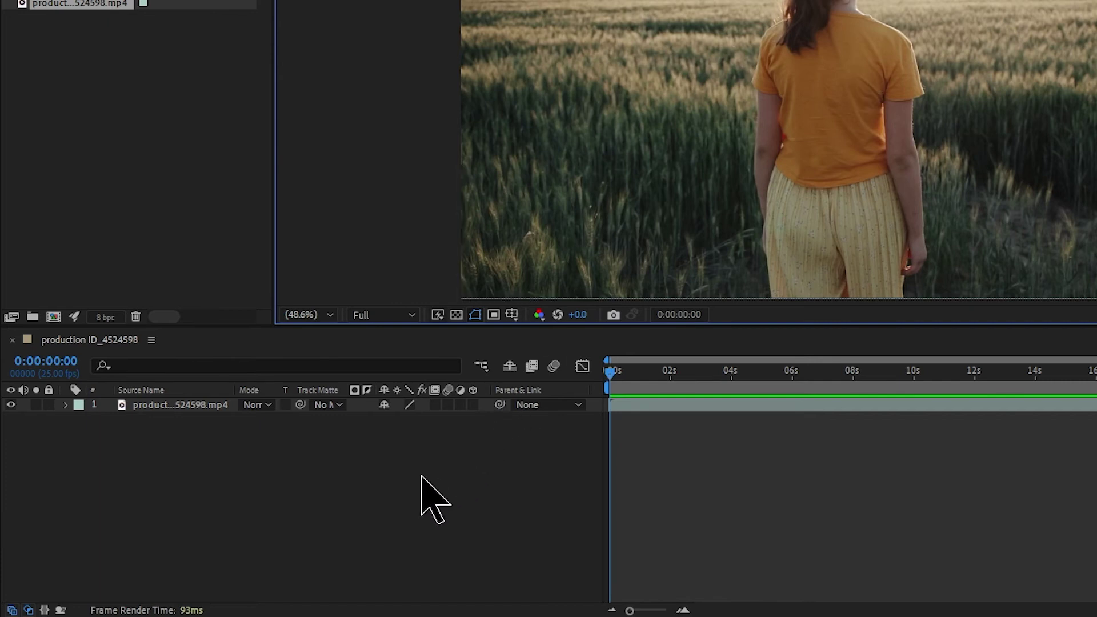
Step: Delete the video layer from the production ID_4524598 composition's timeline
click(209, 408)
key(Delete)
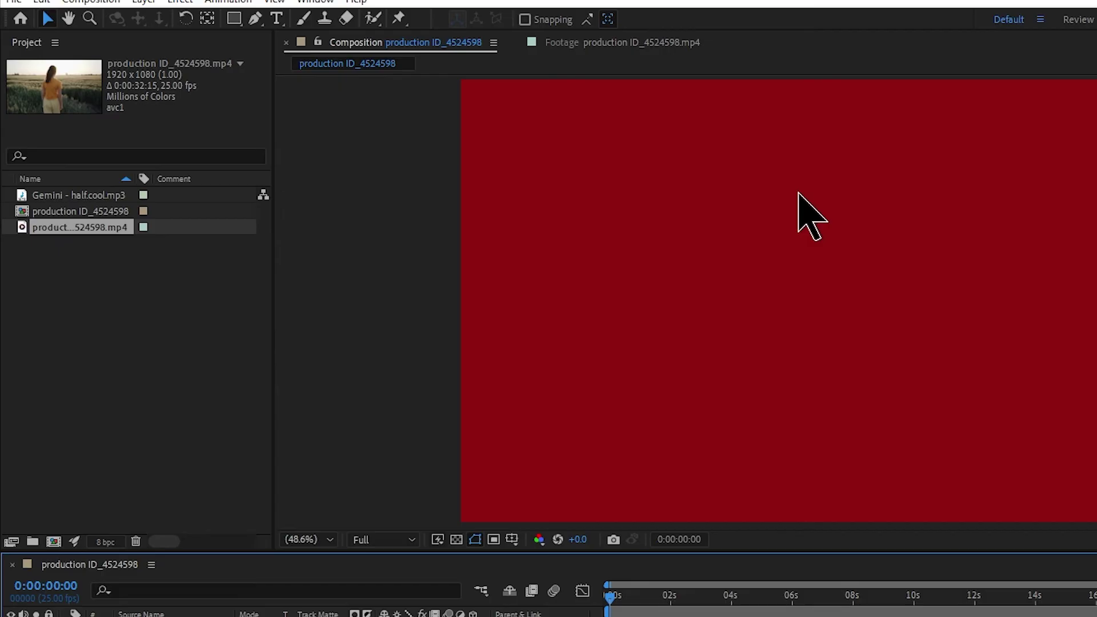
Step: Play the opening seconds of the production ID_4524598.mp4 clip in the Footage panel and stop playback
double_click(94, 228)
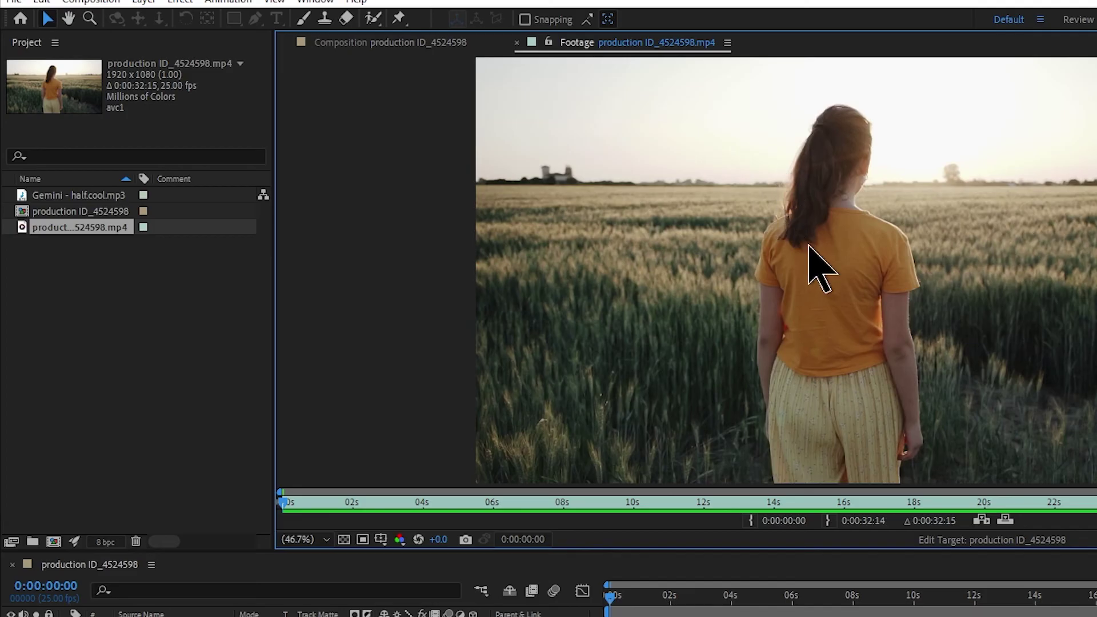
key(space)
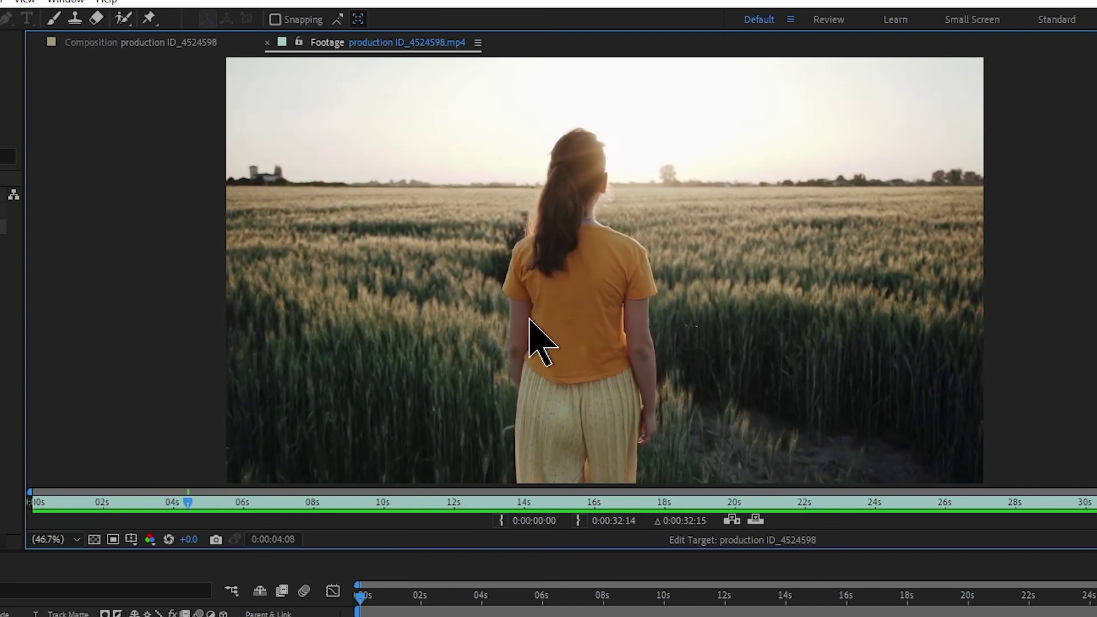
key(space)
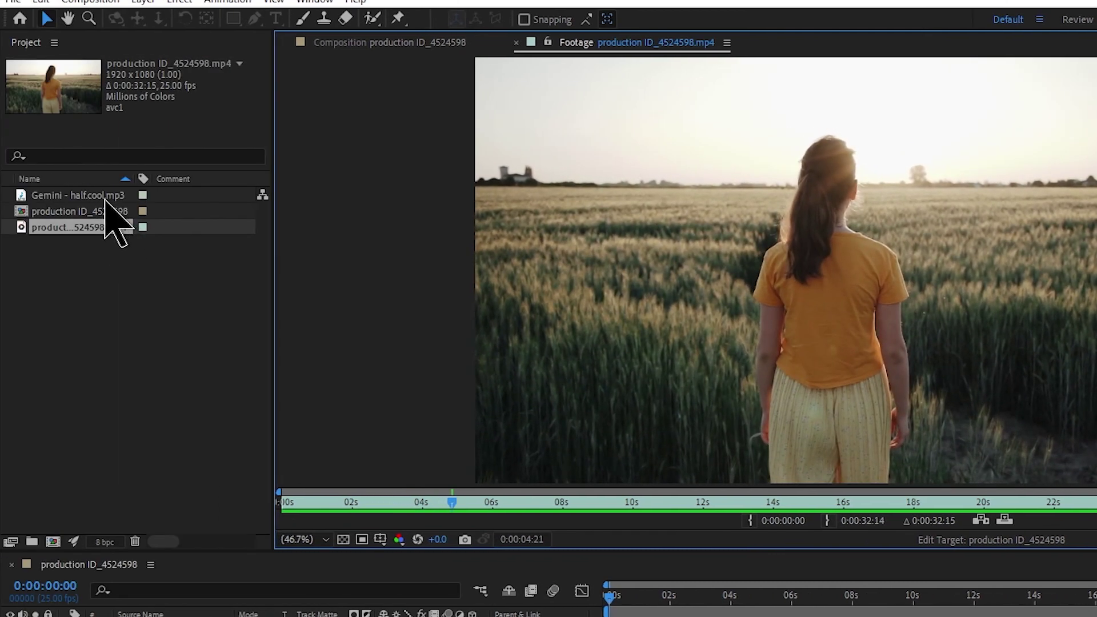
Step: Preview Gemini - half.cool.mp3 in the Footage panel, checking the audio levels in PRISM Live Studio before returning to After Effects
click(107, 196)
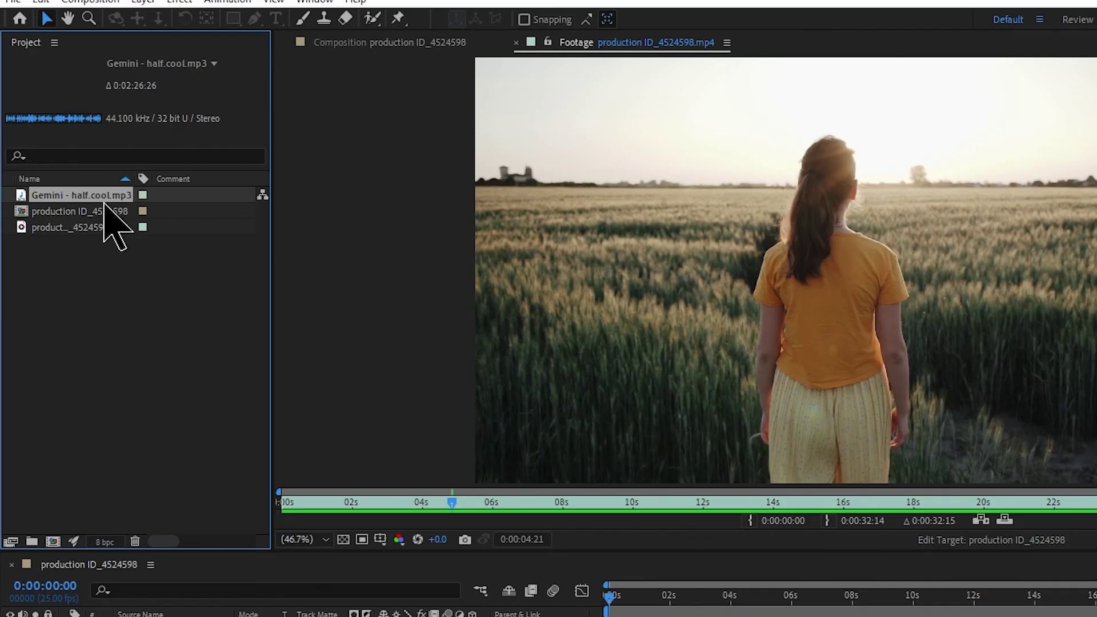
double_click(104, 198)
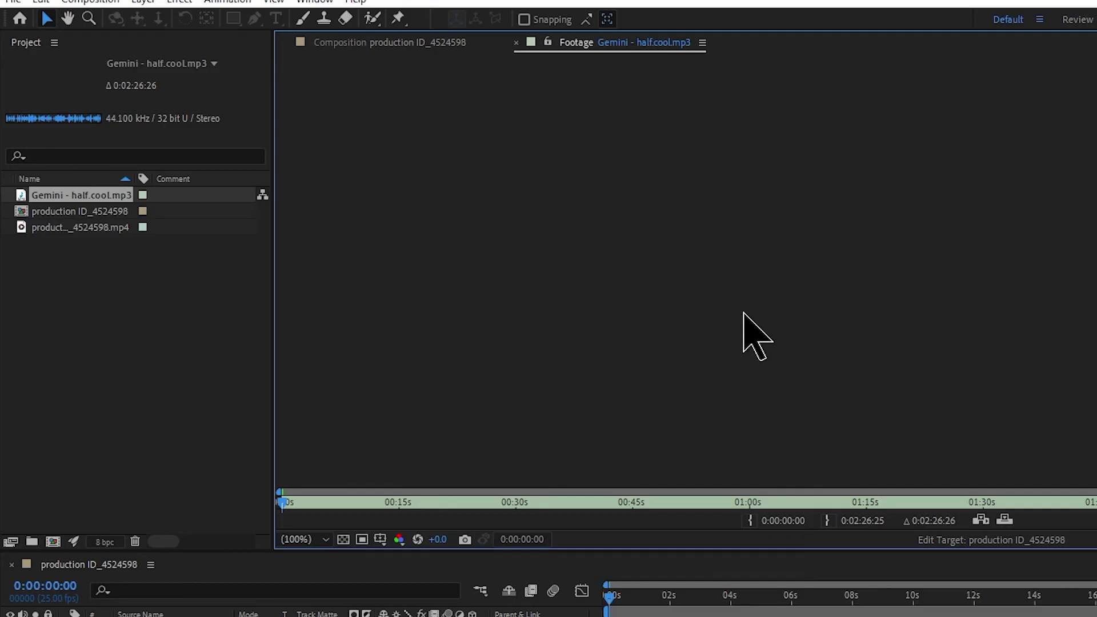
key(ctrl+shift+a)
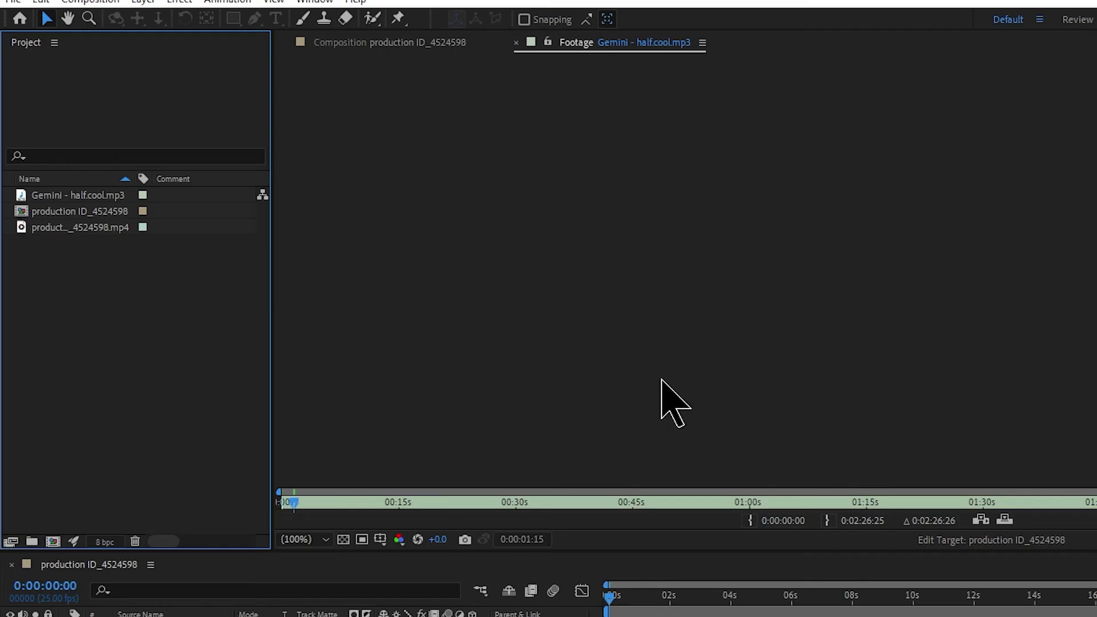
key(alt+Tab)
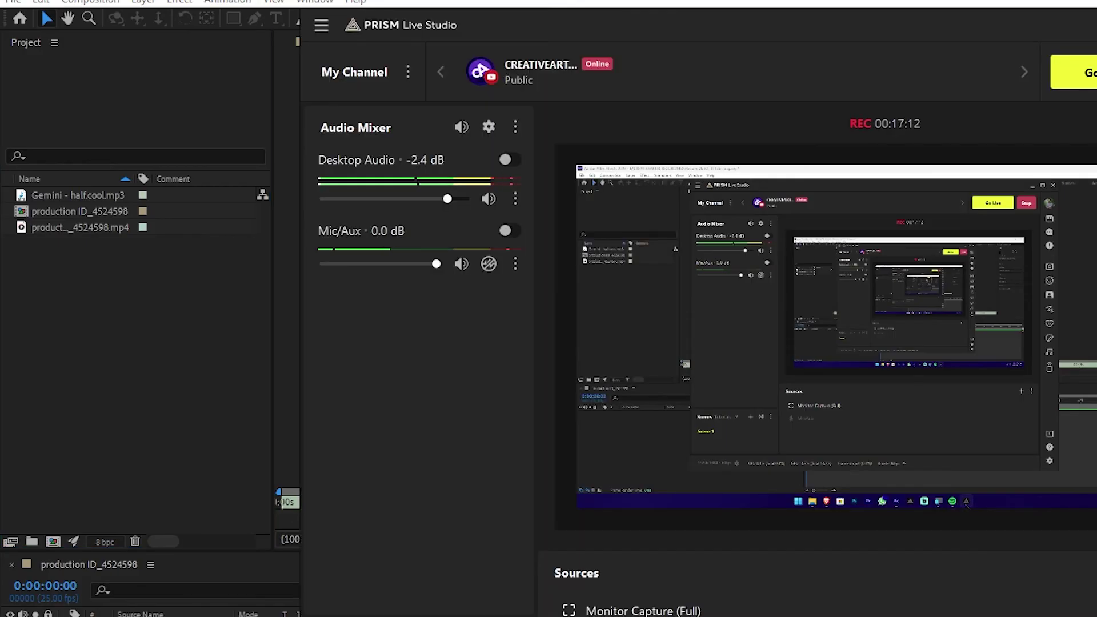
key(alt+Tab)
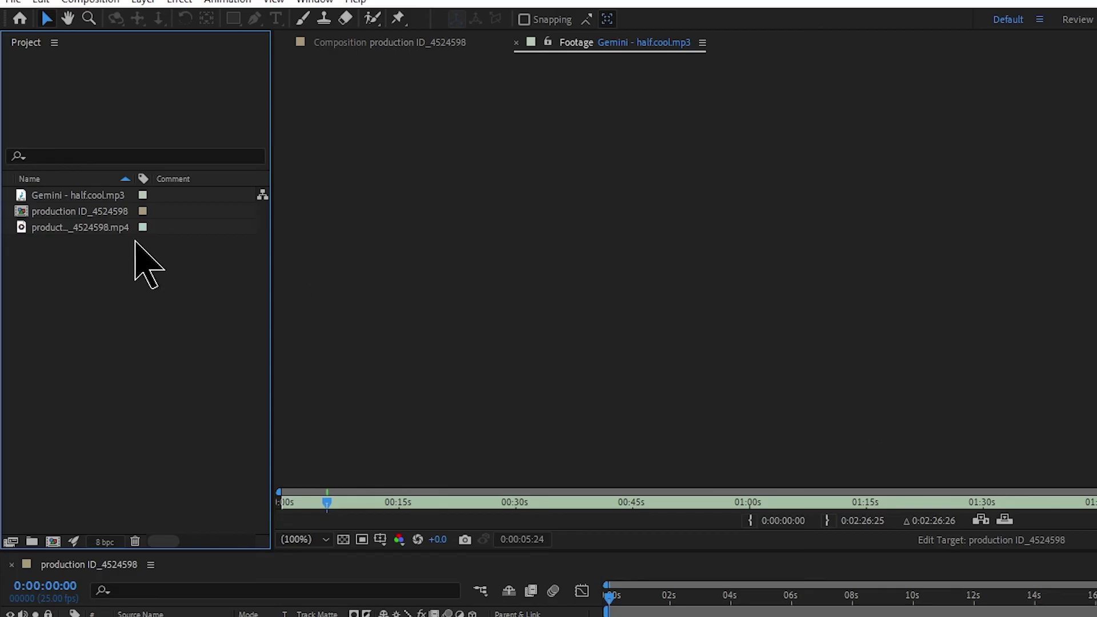
Step: Reopen the video clip in the Footage panel, look at the panel's options and close the Footage panel
double_click(108, 227)
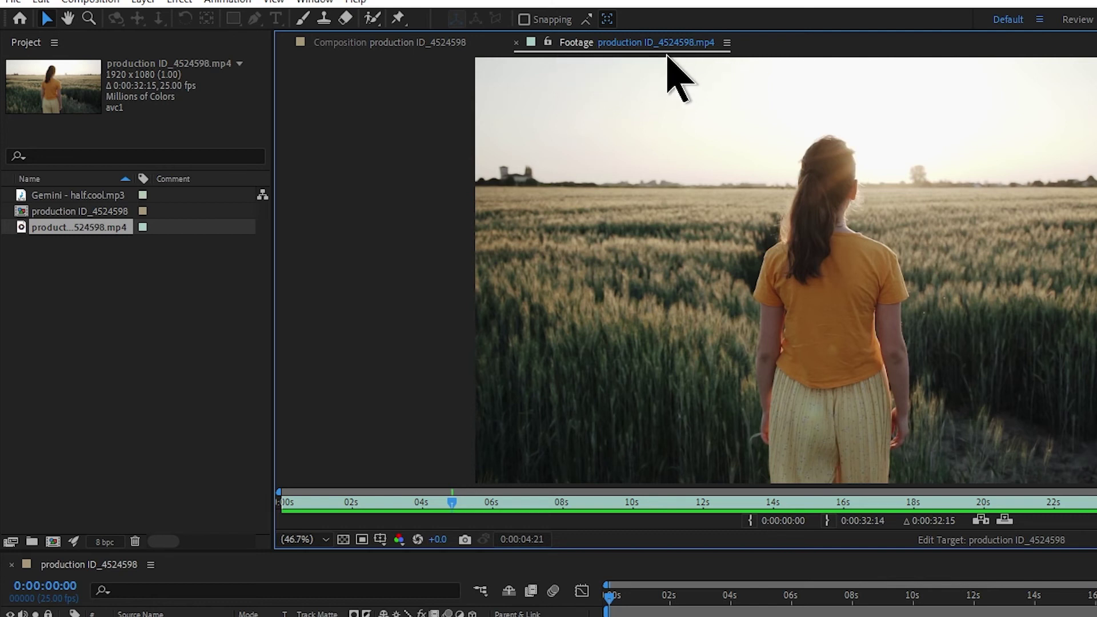
click(727, 43)
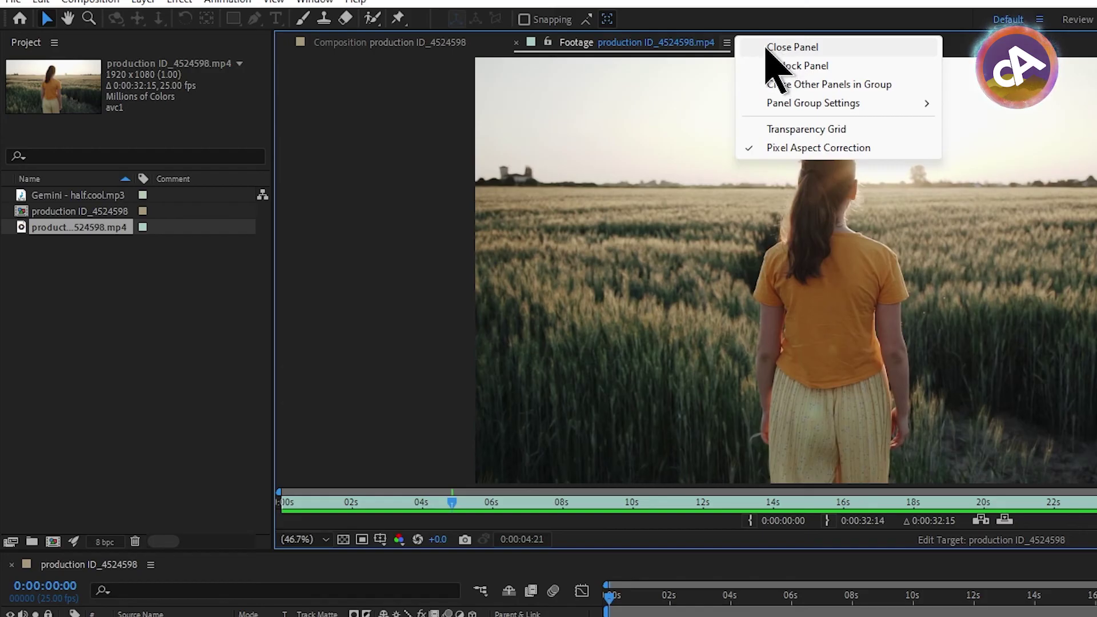
click(736, 16)
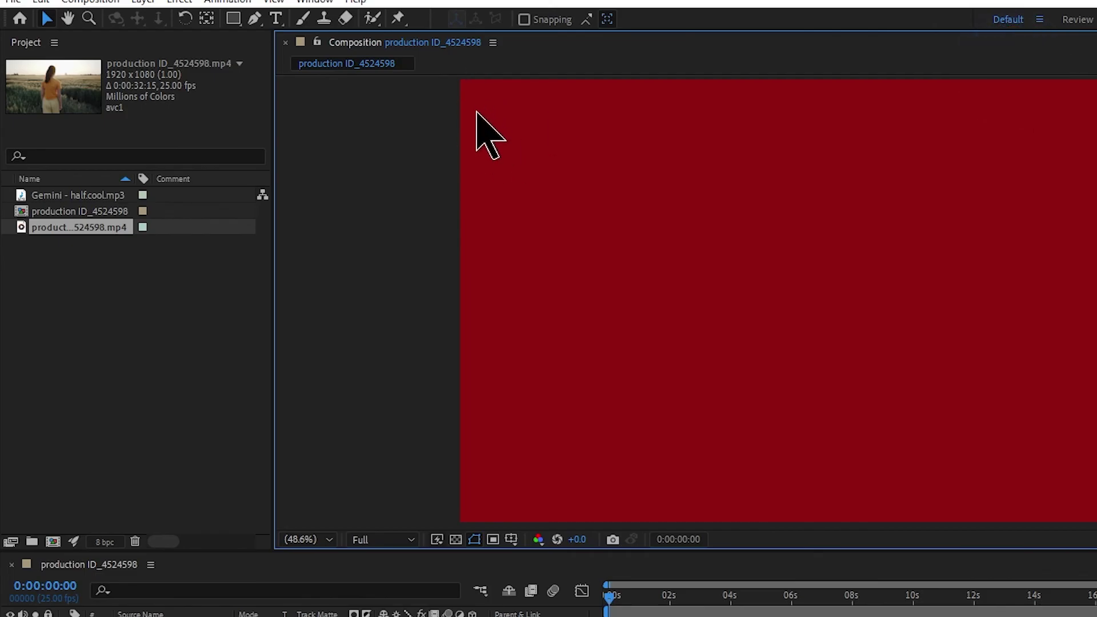
Step: Close the open composition together with its viewer panel and show the Composition panel again
key(ctrl+w)
key(ctrl+w)
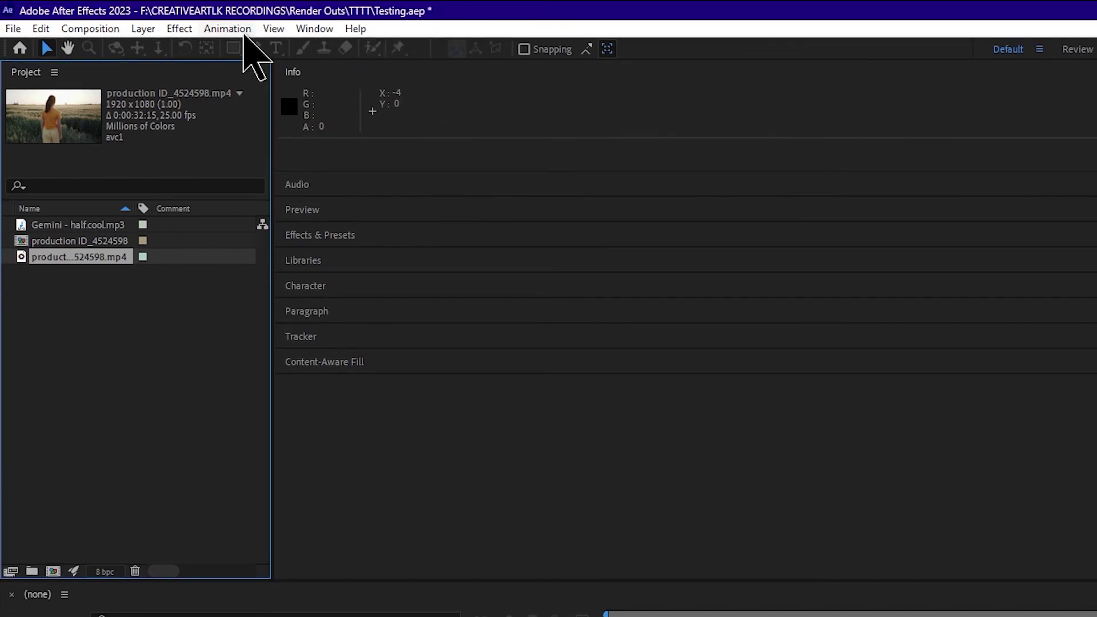
click(323, 31)
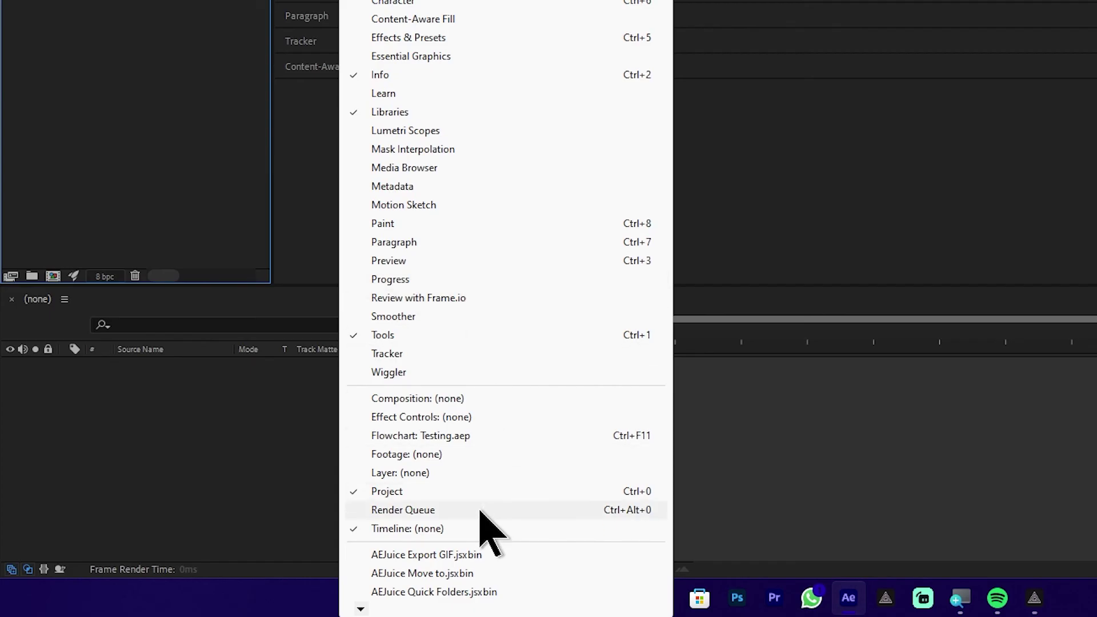
click(427, 400)
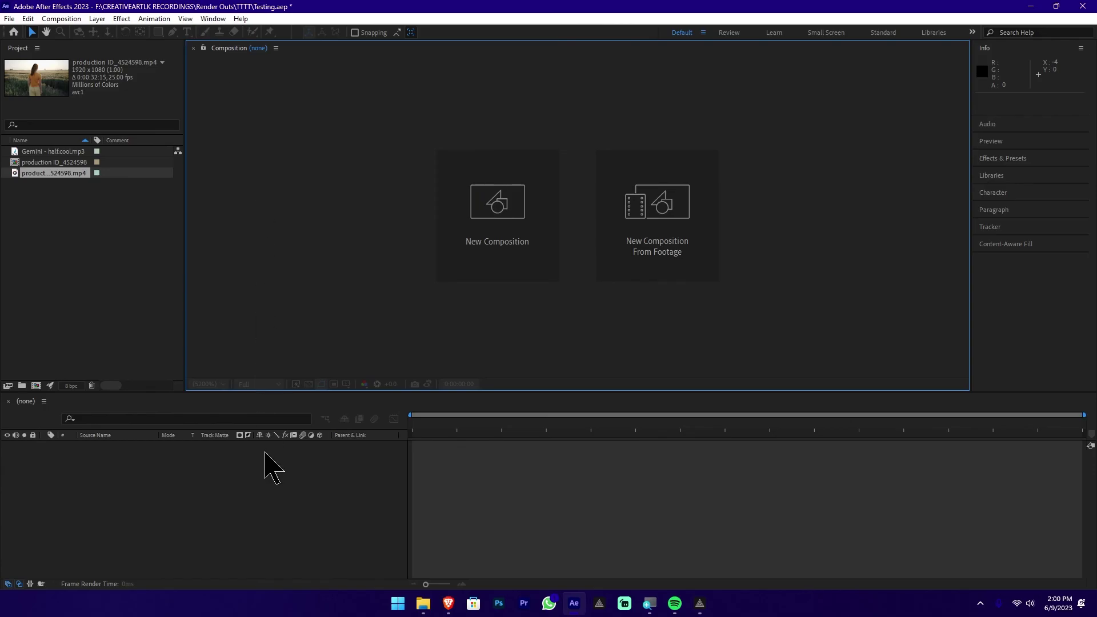
Step: Review which panels can be shown, select the video clip in the Project panel and make the timeline active
click(214, 19)
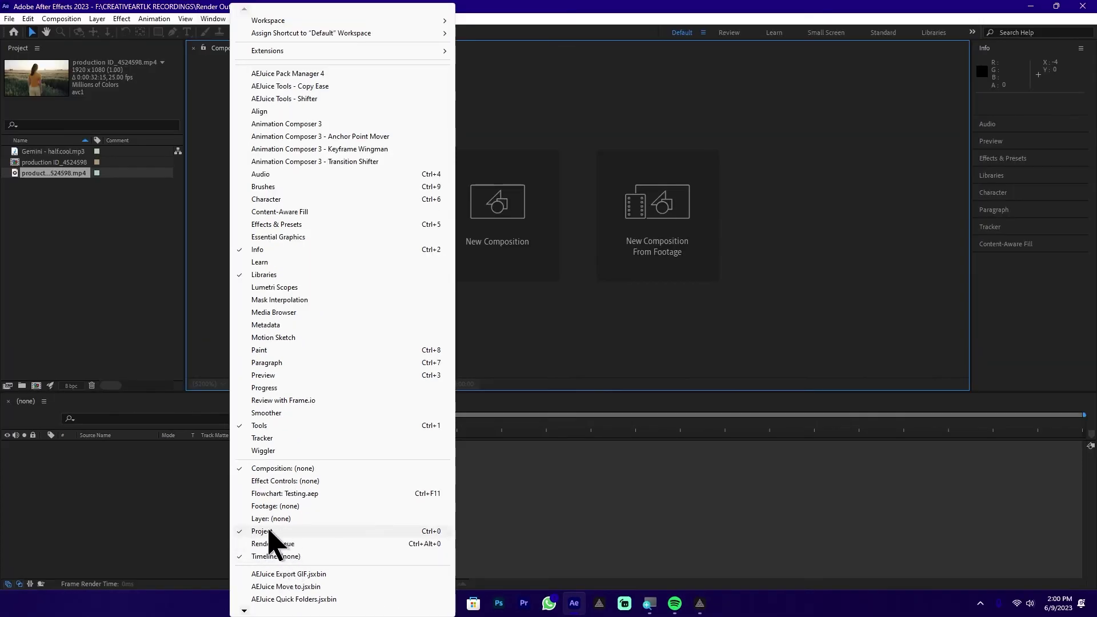
click(307, 482)
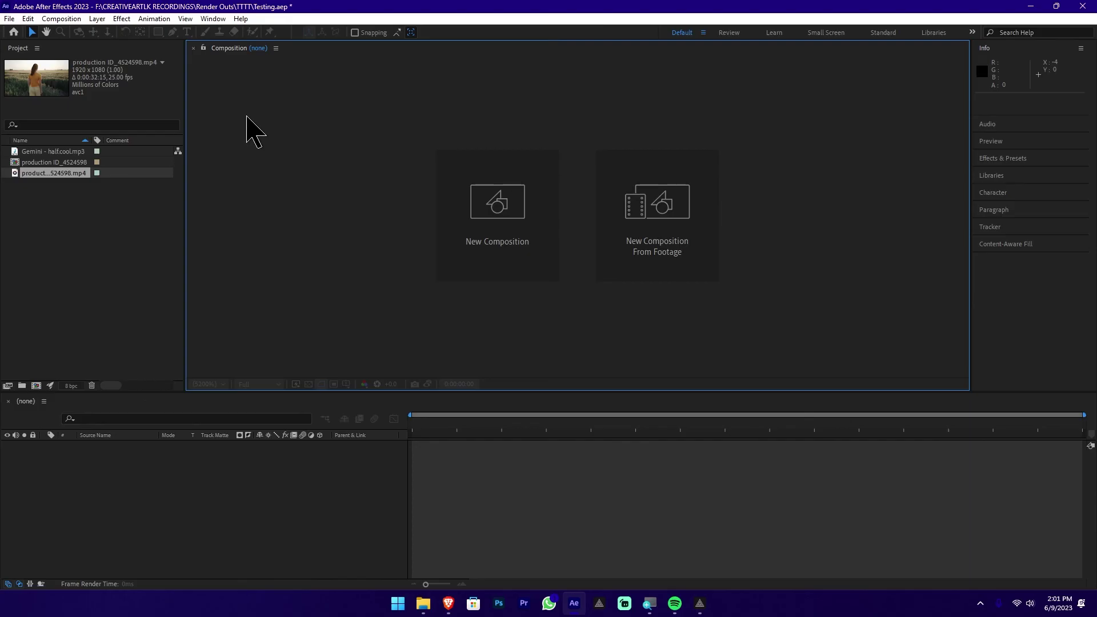
click(76, 312)
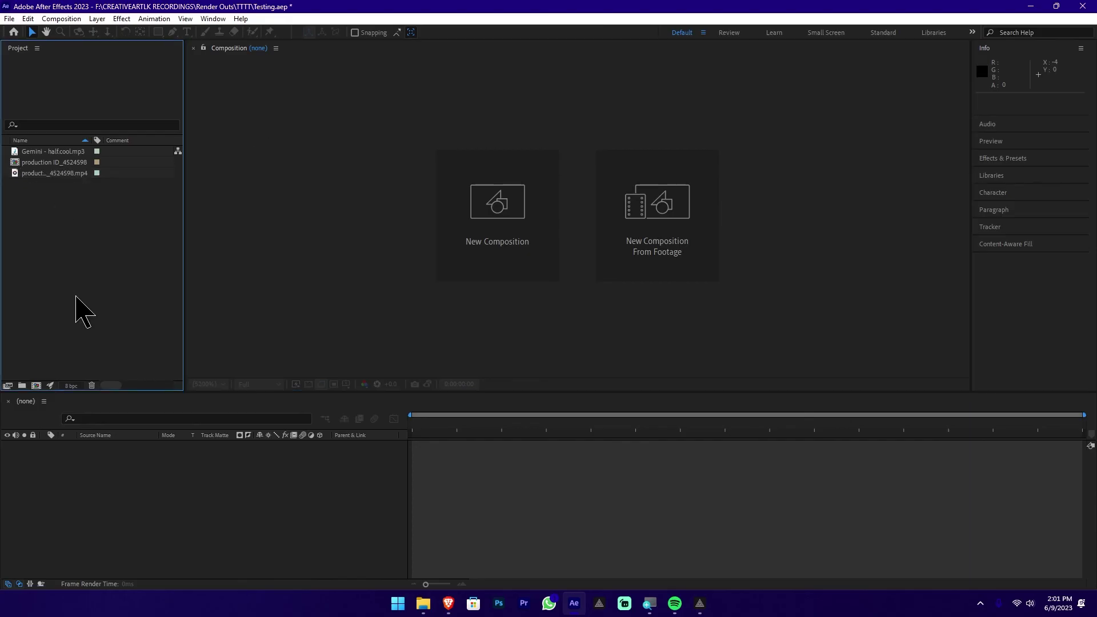
click(65, 172)
click(279, 504)
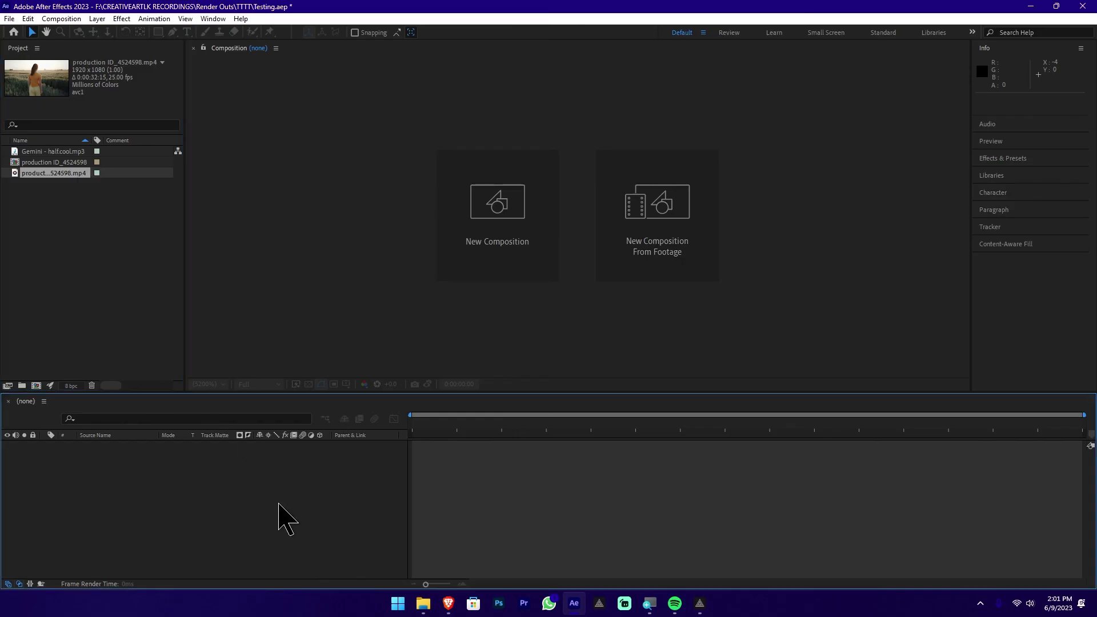